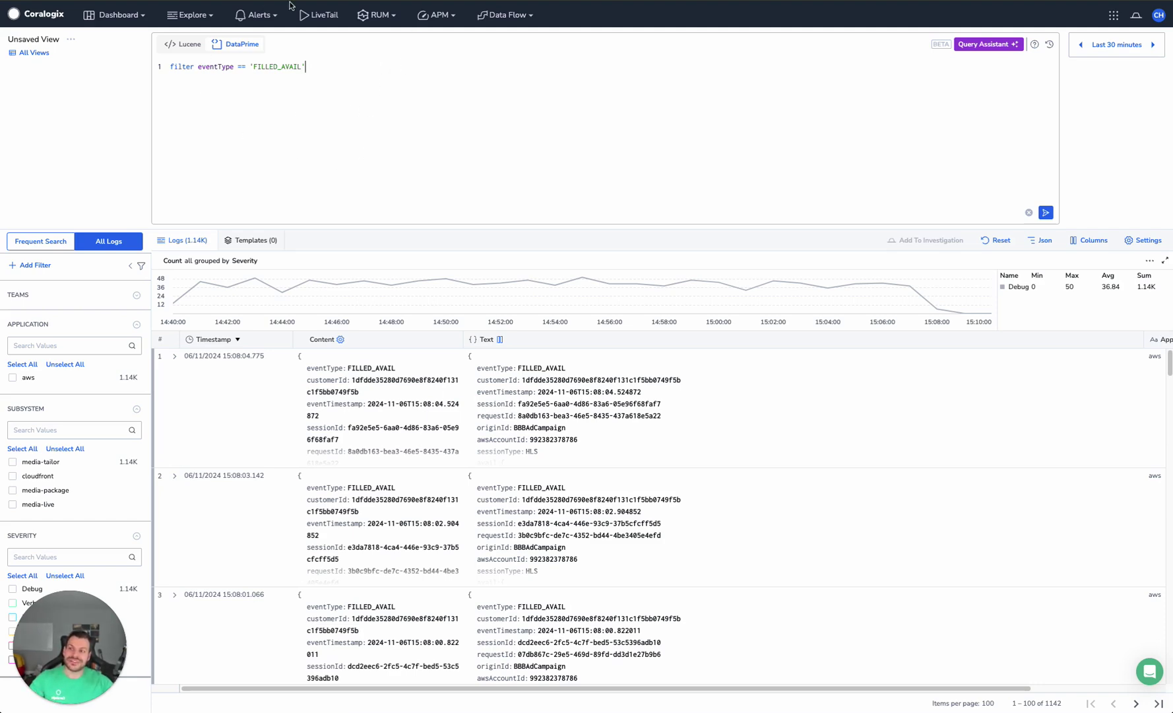
{"action": "scroll", "coordinate": [593, 591], "scroll_direction": "down", "scroll_amount": 5}
{"action": "scroll", "coordinate": [593, 591], "scroll_direction": "up", "scroll_amount": 5}
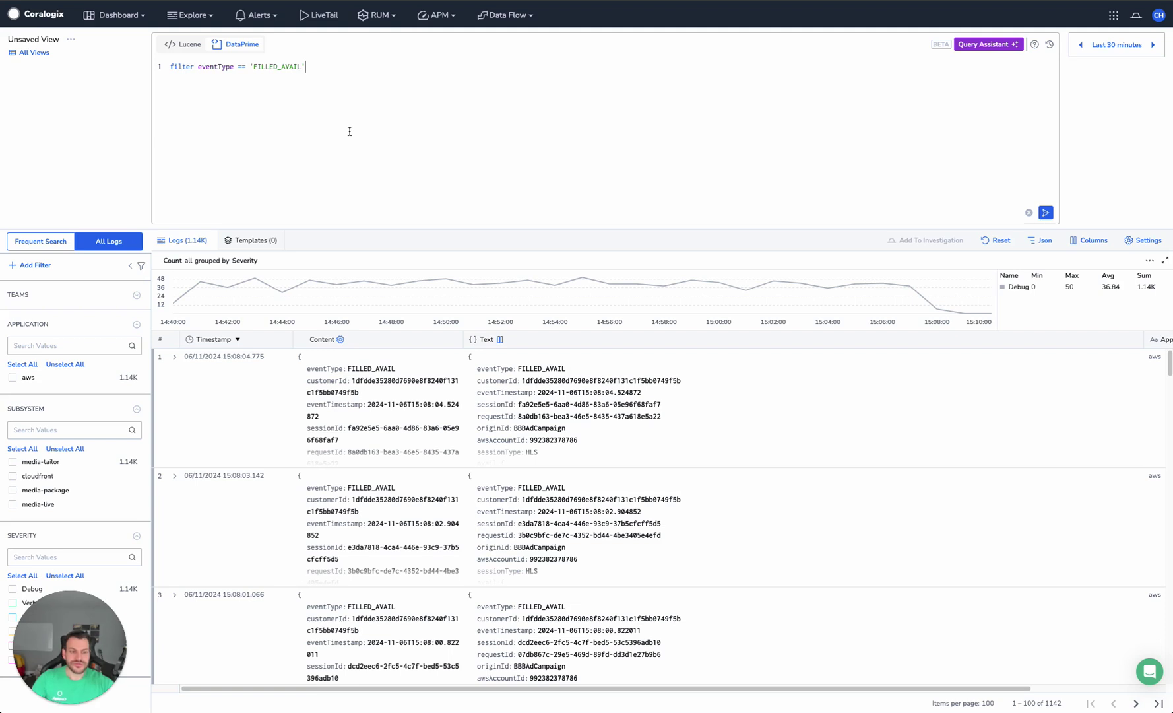
Add a piped join clause on a new line below the FILLED_AVAIL filter and open its subquery bracket.
{"action": "key", "text": "Return"}
{"action": "type", "text": "|"}
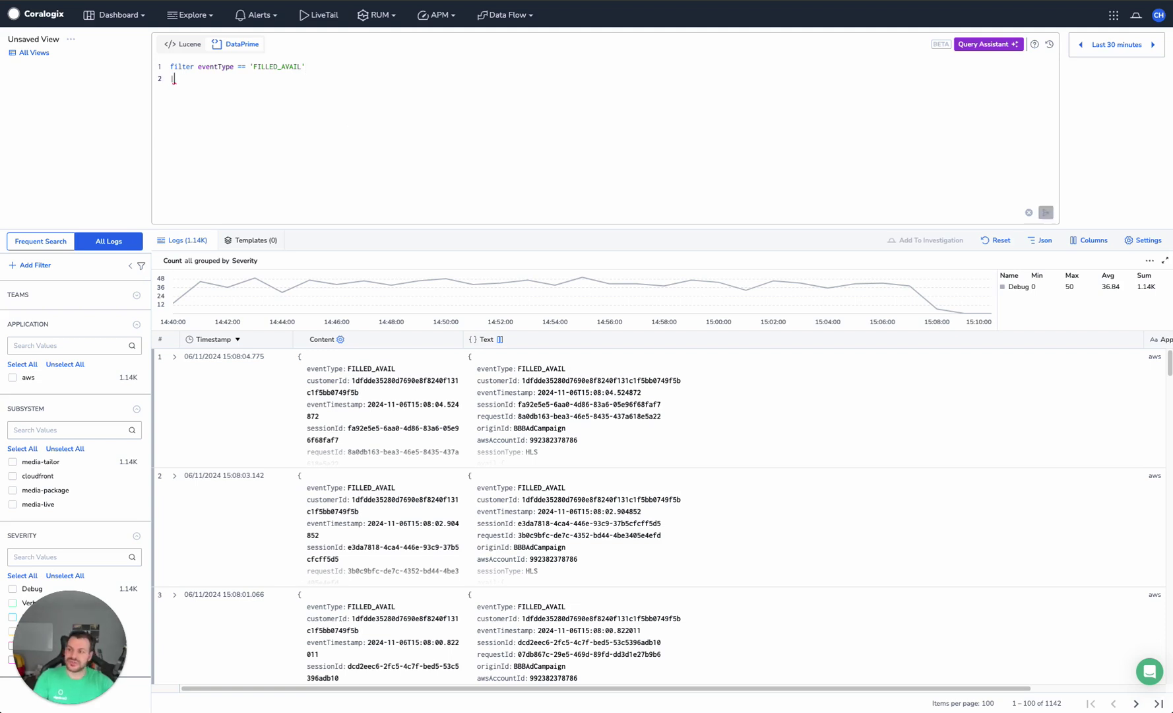
{"action": "type", "text": " join"}
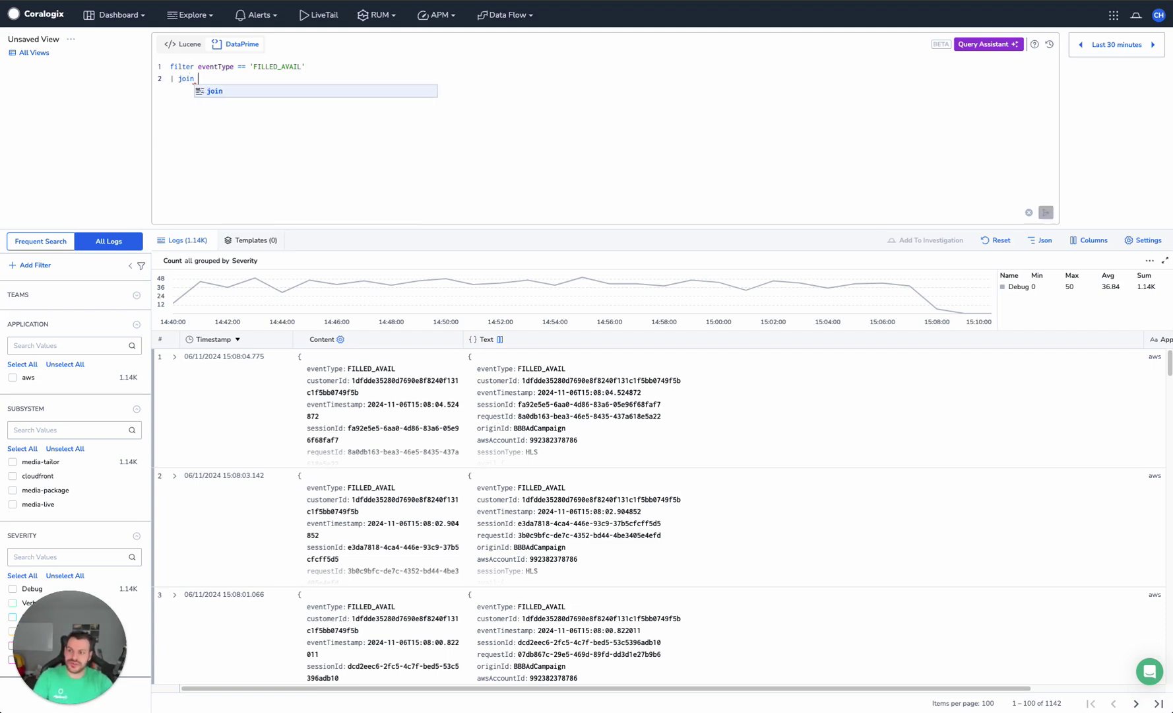
{"action": "type", "text": " ("}
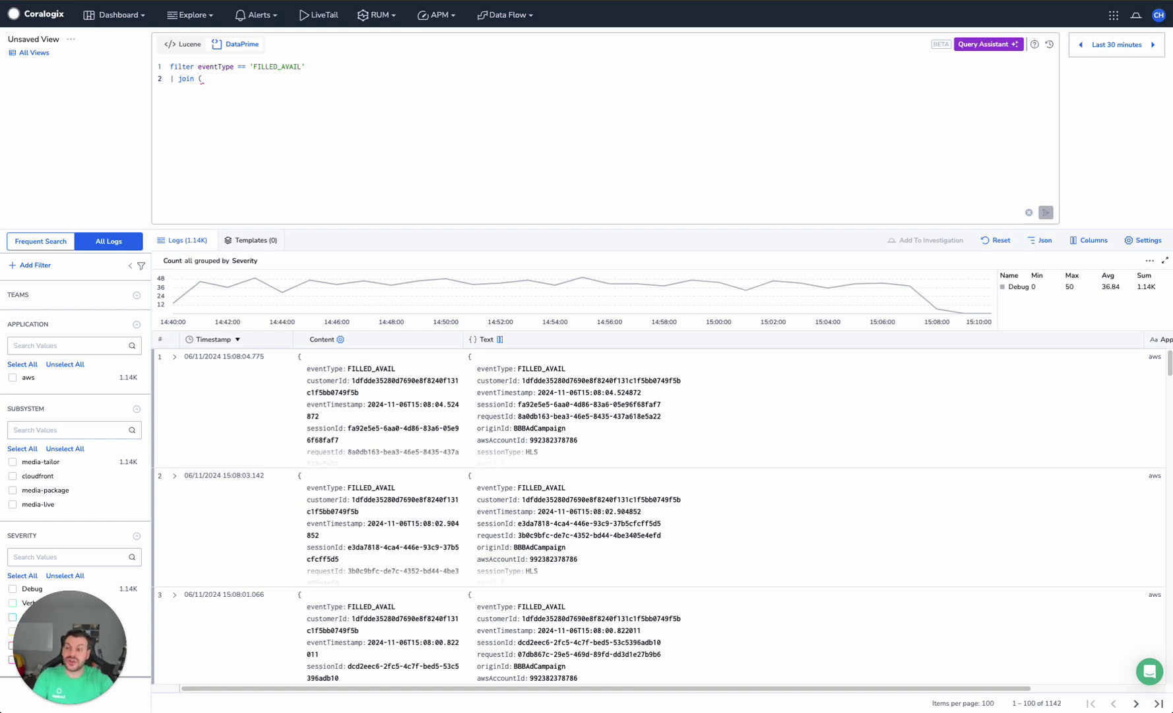
{"action": "key", "text": "Return"}
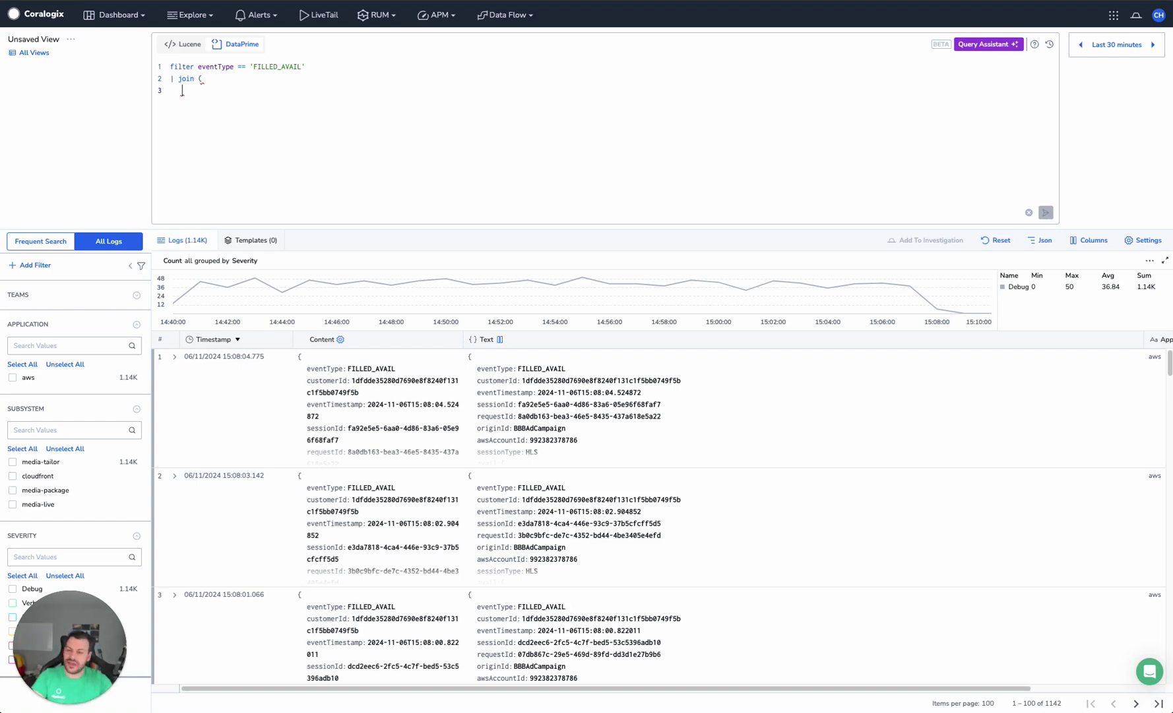
Write the join subquery as source logs | filter eventType == 'AD_MARKER_FOUND' and close its bracket on a new line.
{"action": "type", "text": "source logs | "}
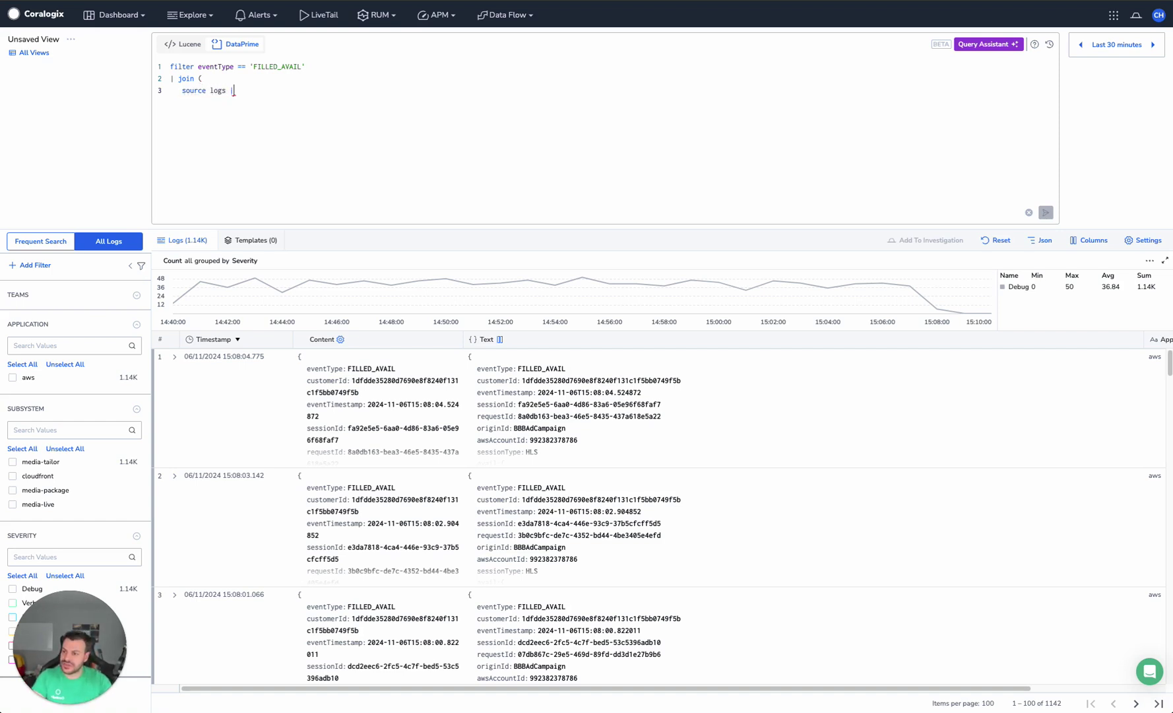
{"action": "type", "text": "f"}
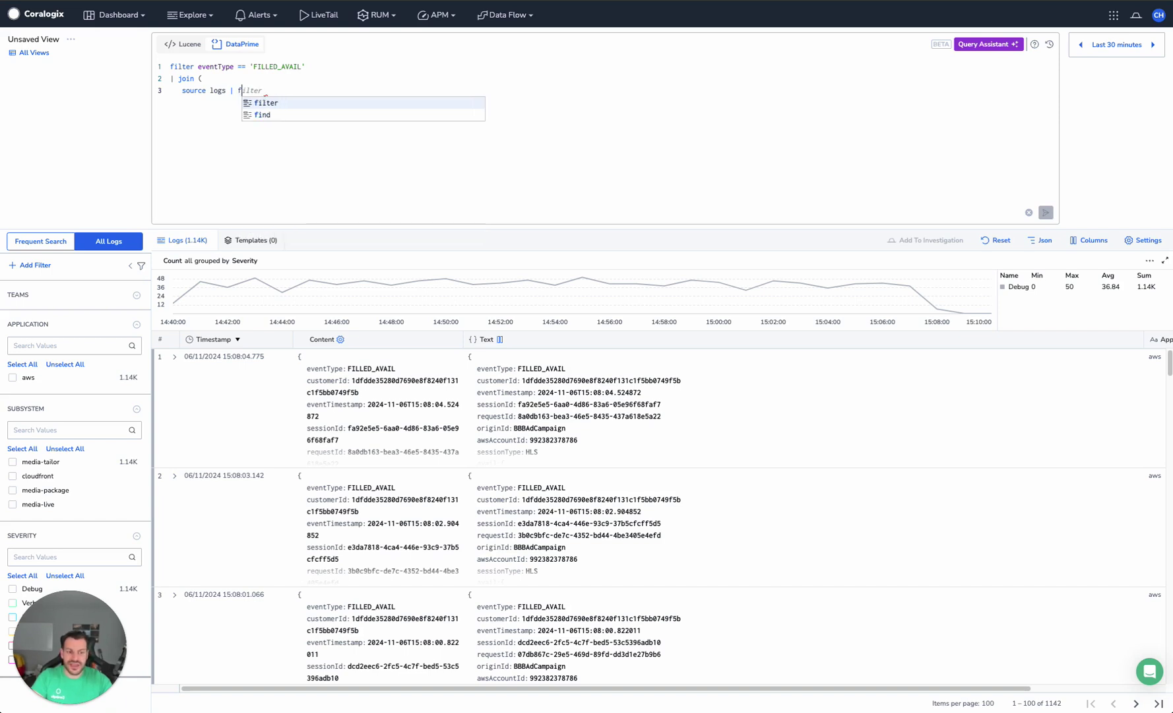
{"action": "type", "text": "ilter eventType == 'A"}
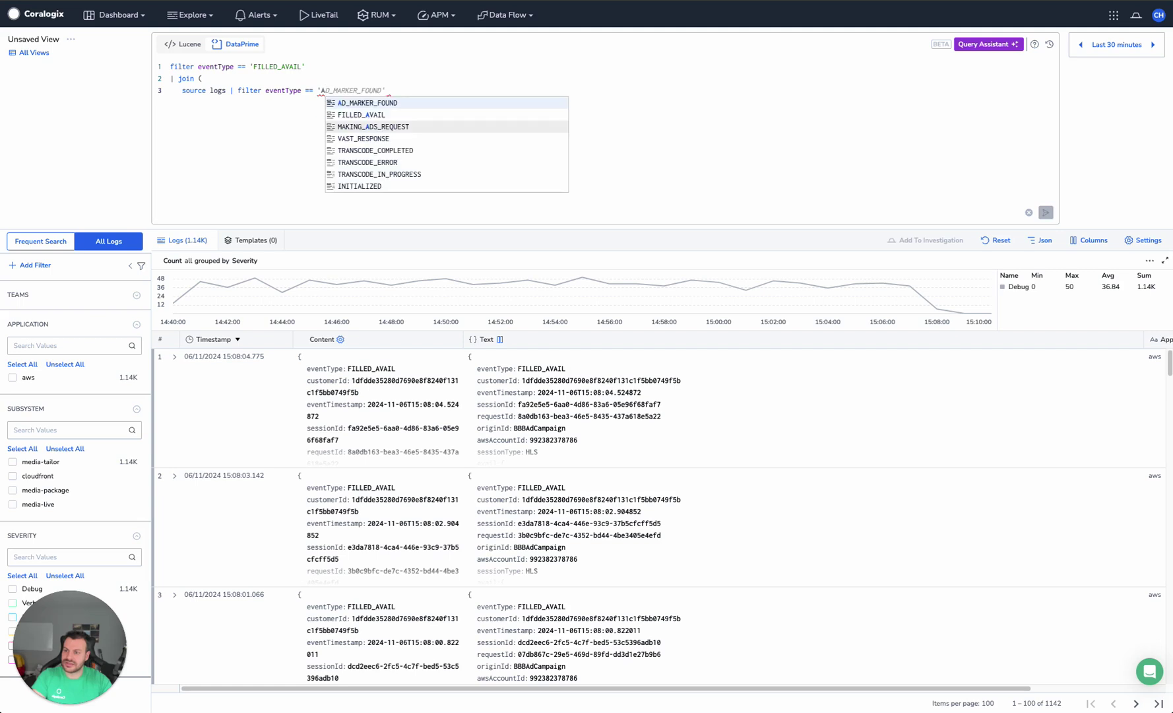
{"action": "left_click", "coordinate": [344, 103]}
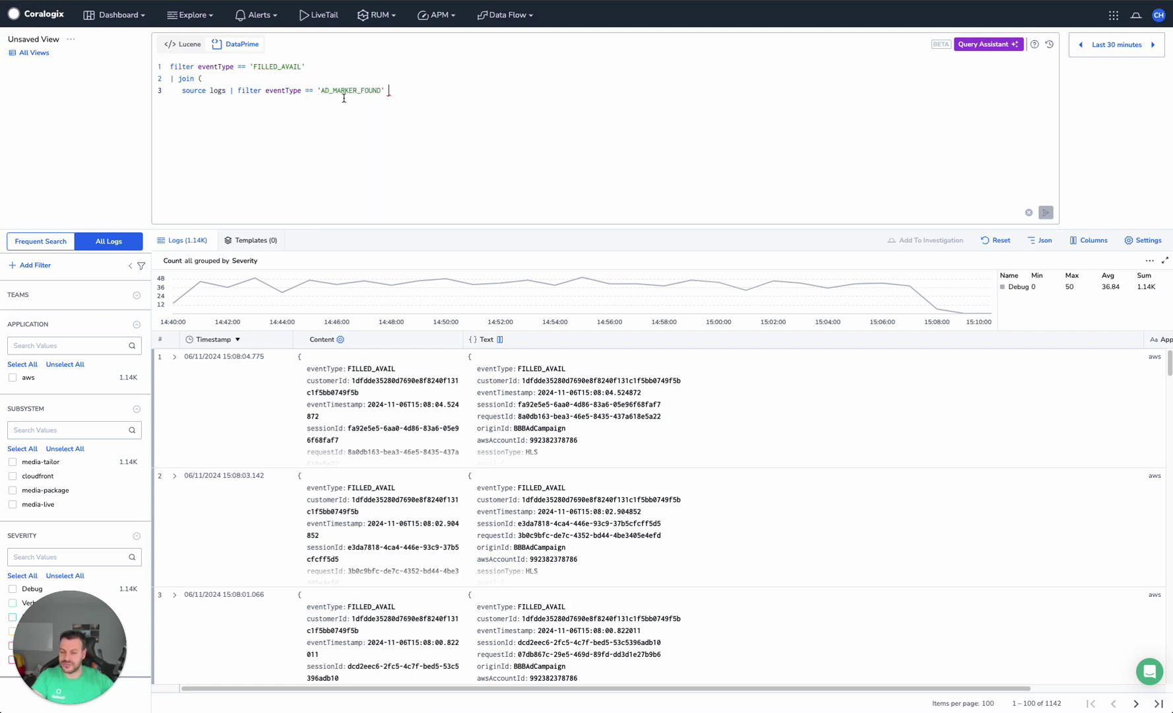
{"action": "type", "text": ")"}
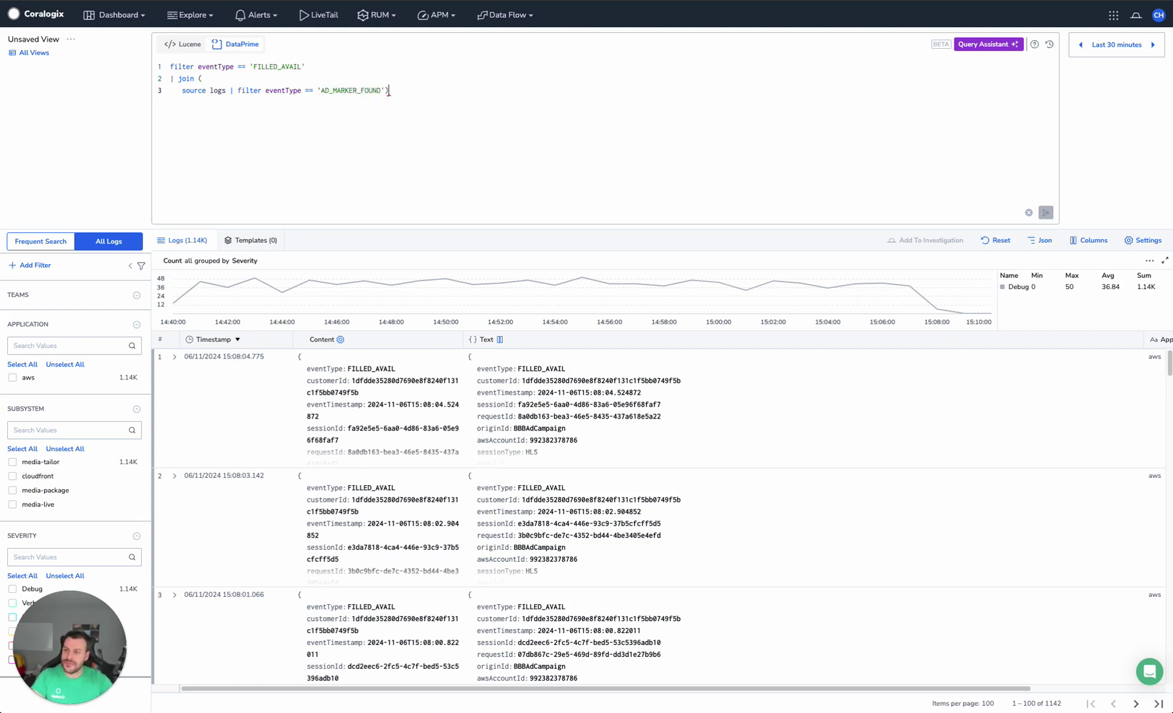
{"action": "key", "text": "BackSpace"}
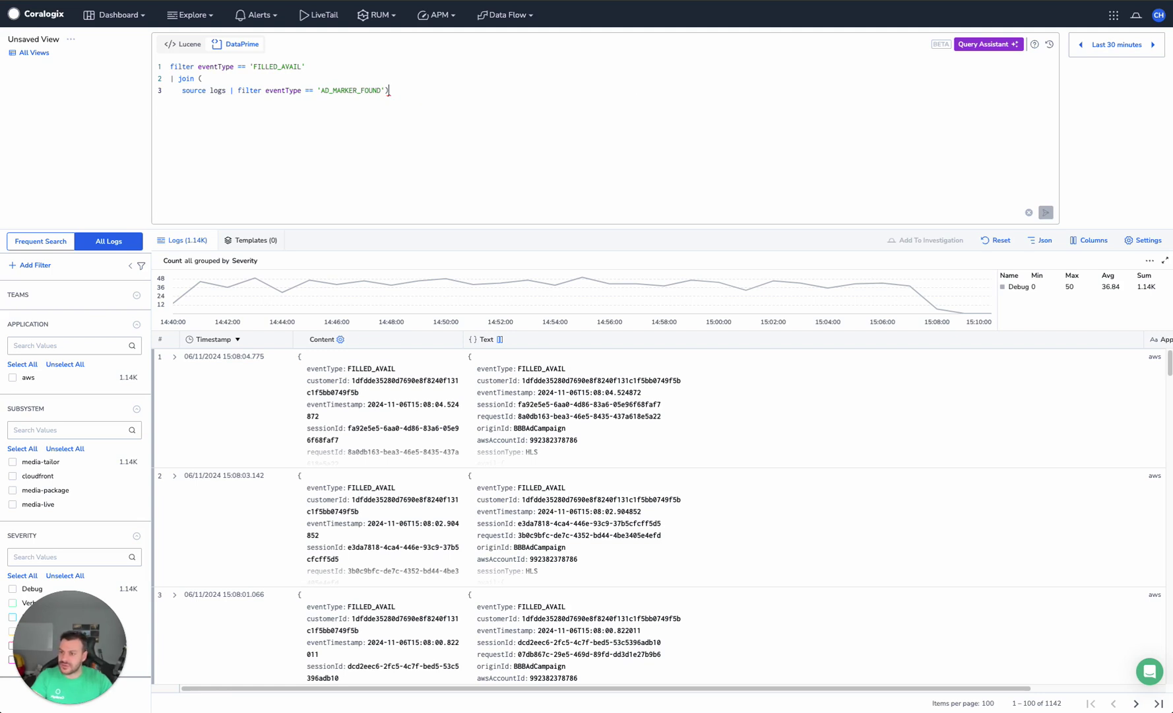
{"action": "key", "text": "BackSpace"}
{"action": "key", "text": "Return"}
{"action": "type", "text": ") "}
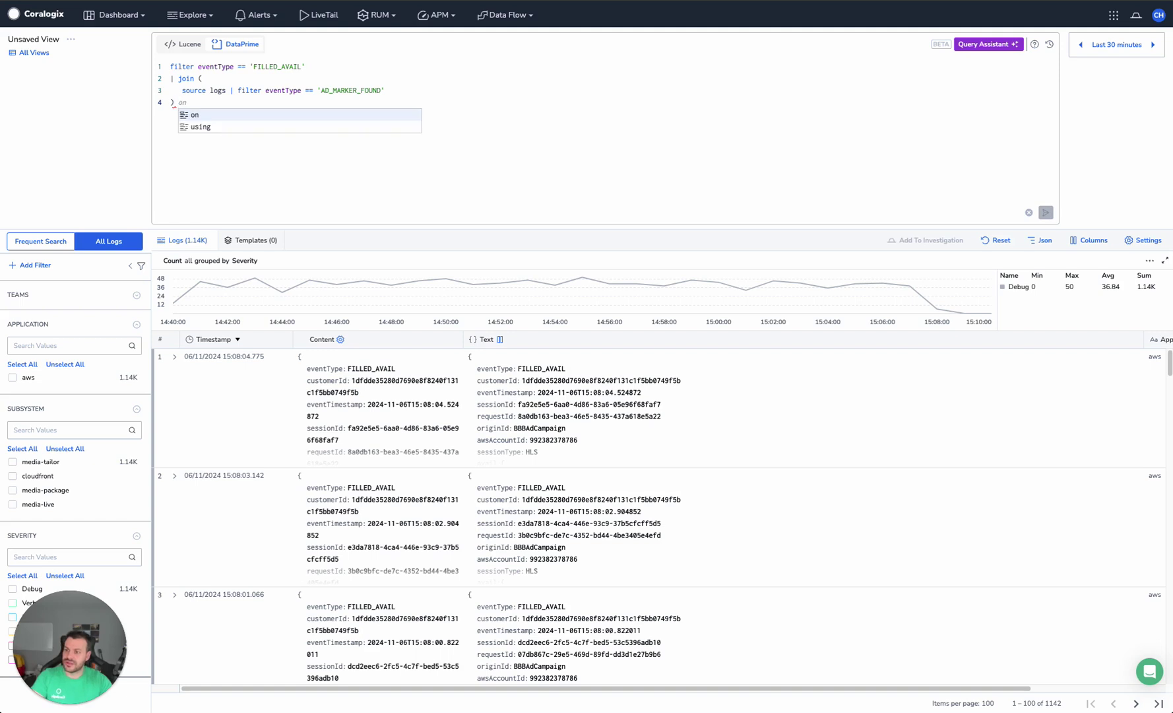
Complete the join with using sessionId into initial_ad_marker_found and run the query.
{"action": "type", "text": "using sessi"}
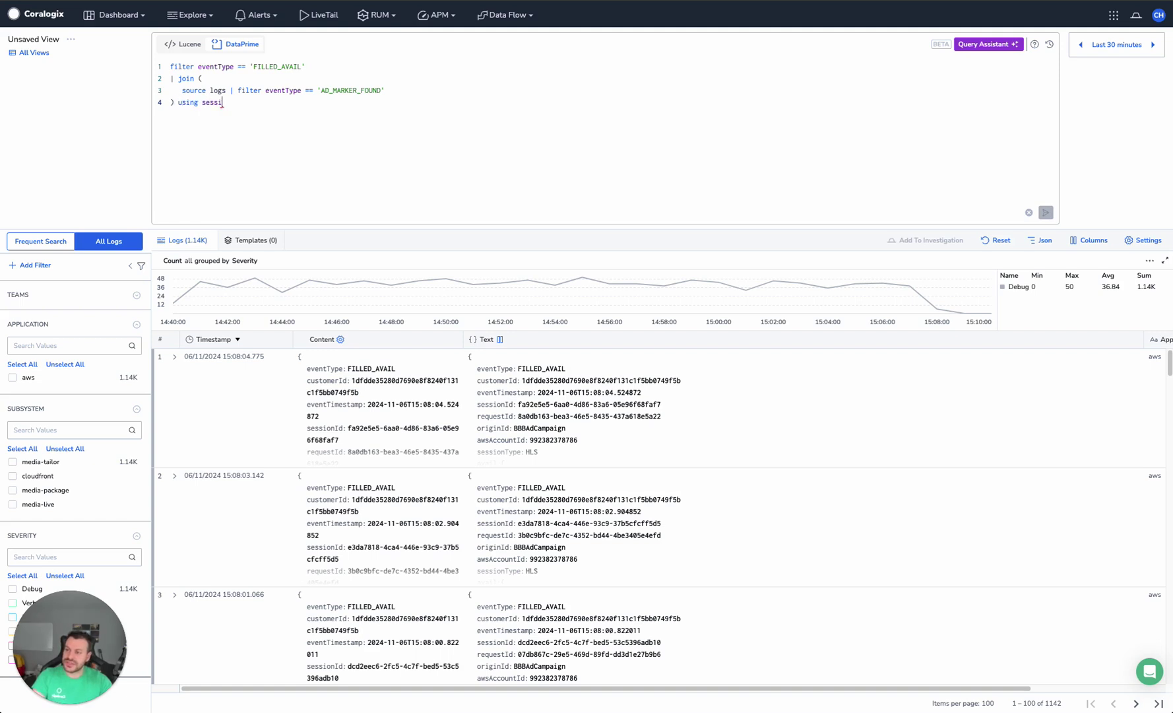
{"action": "type", "text": "onId"}
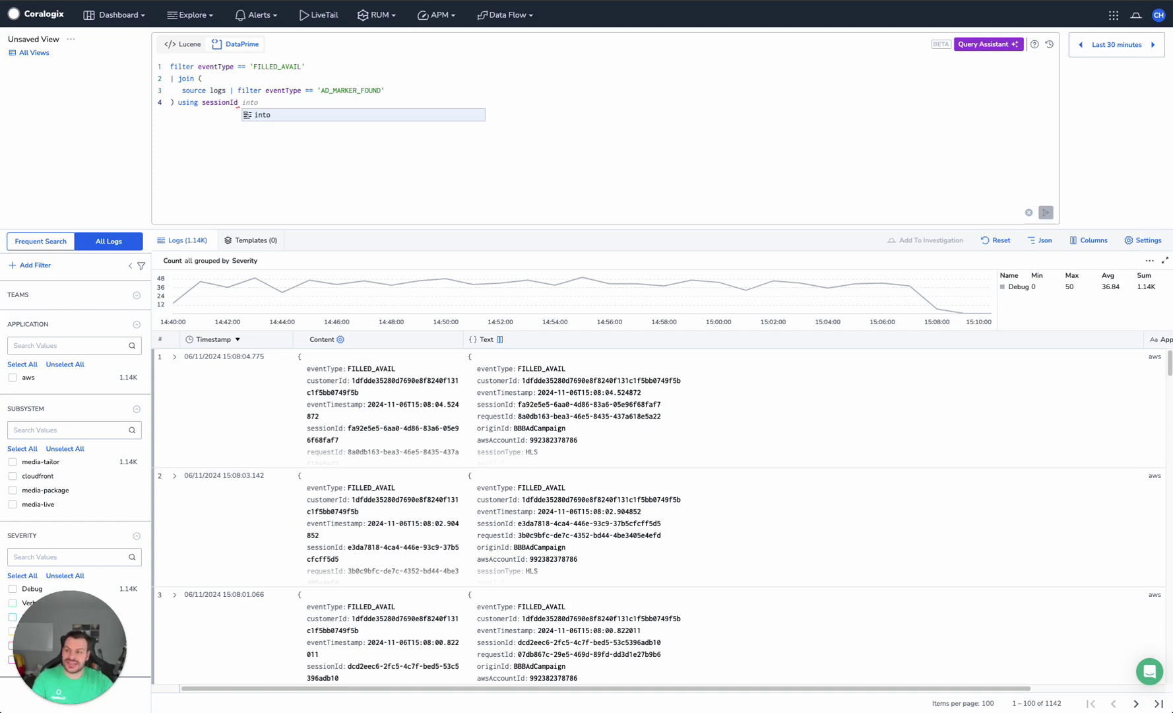
{"action": "type", "text": "into "}
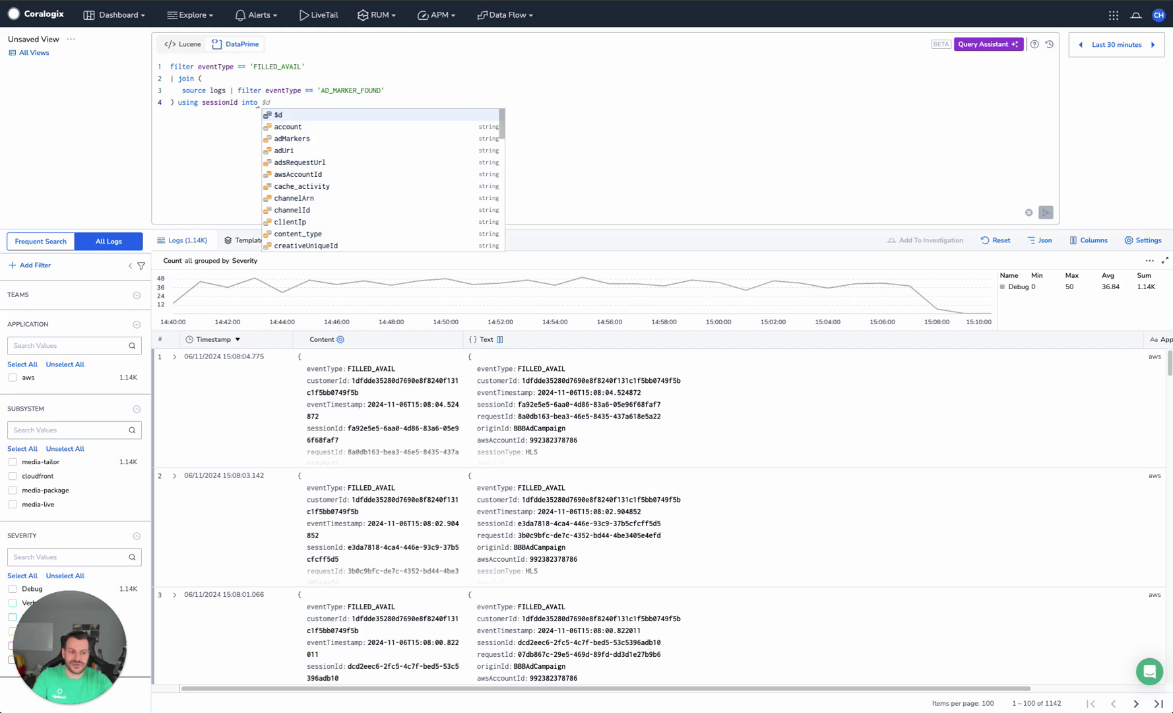
{"action": "type", "text": "initial_ad_mark"}
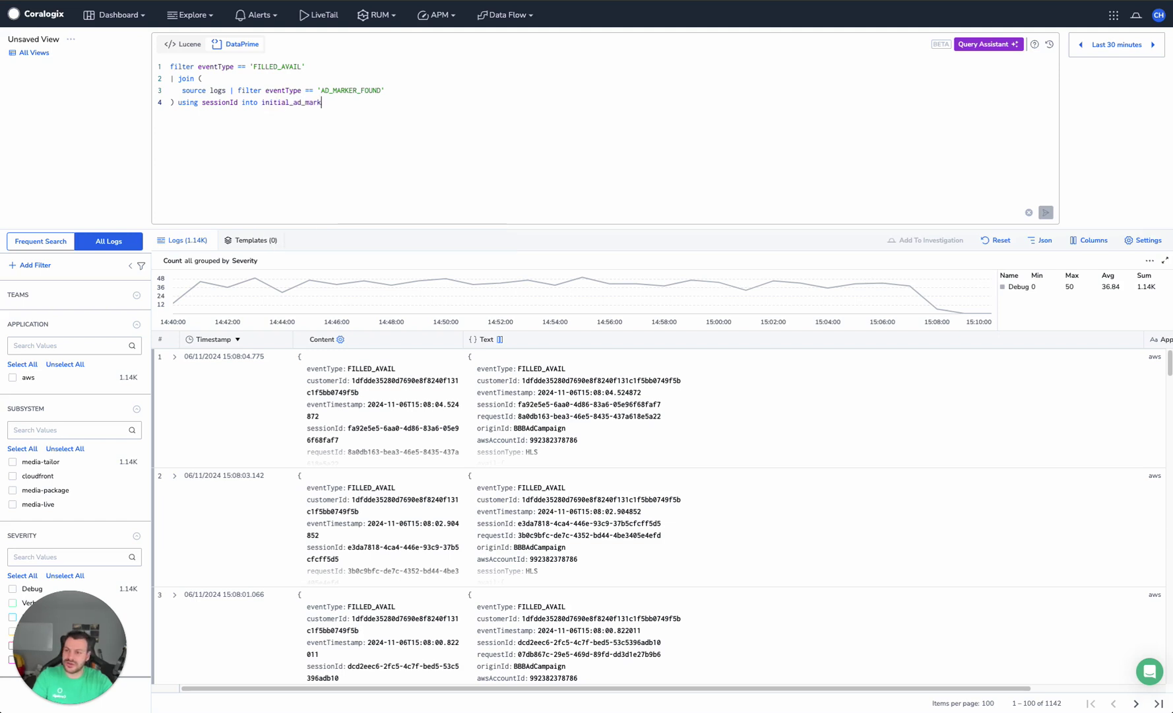
{"action": "type", "text": "er_found"}
{"action": "key", "text": "BackSpace"}
{"action": "key", "text": "BackSpace"}
{"action": "key", "text": "BackSpace"}
{"action": "key", "text": "BackSpace"}
{"action": "type", "text": "ound"}
{"action": "key", "text": "ctrl+Return"}
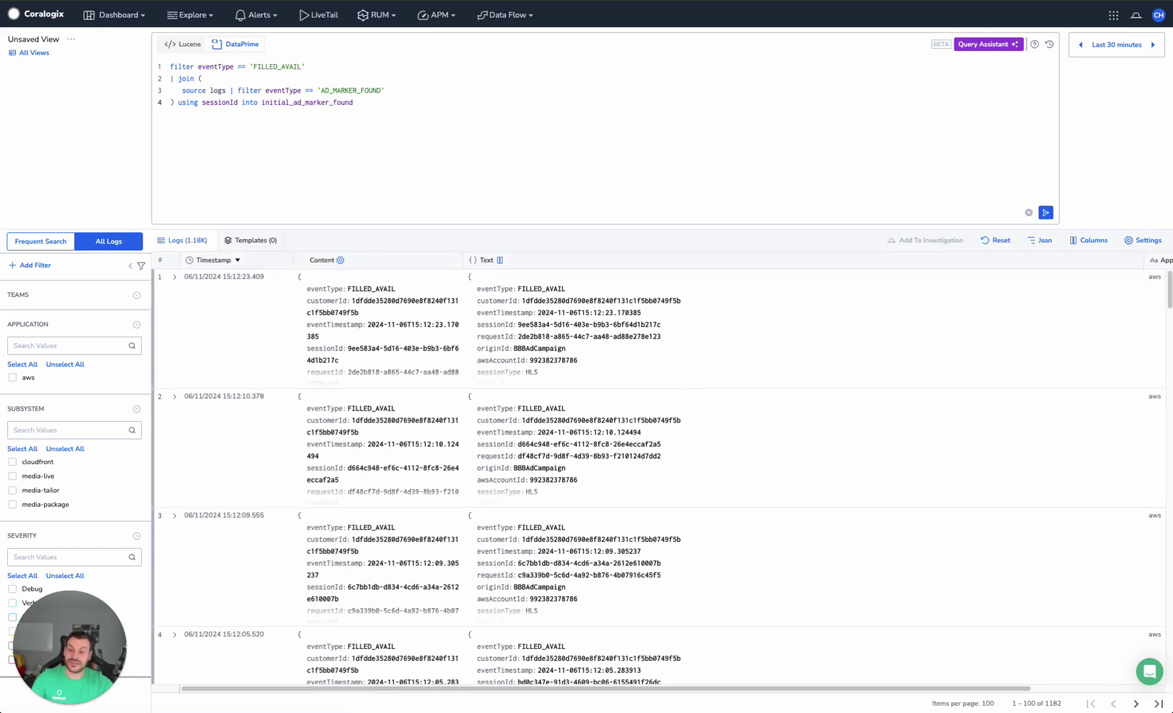
Expand the first joined log and compare its eventTimestamp with the one inside initial_ad_marker_found.
{"action": "left_click", "coordinate": [176, 277]}
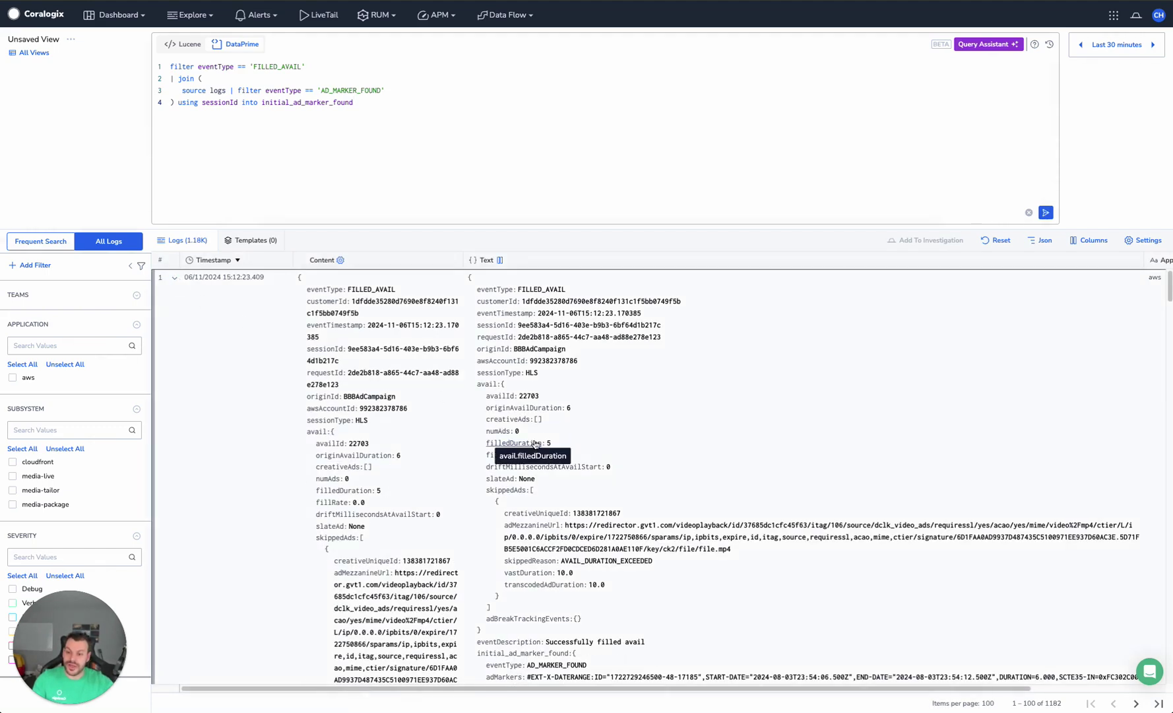
{"action": "scroll", "coordinate": [535, 449], "scroll_direction": "down", "scroll_amount": 3}
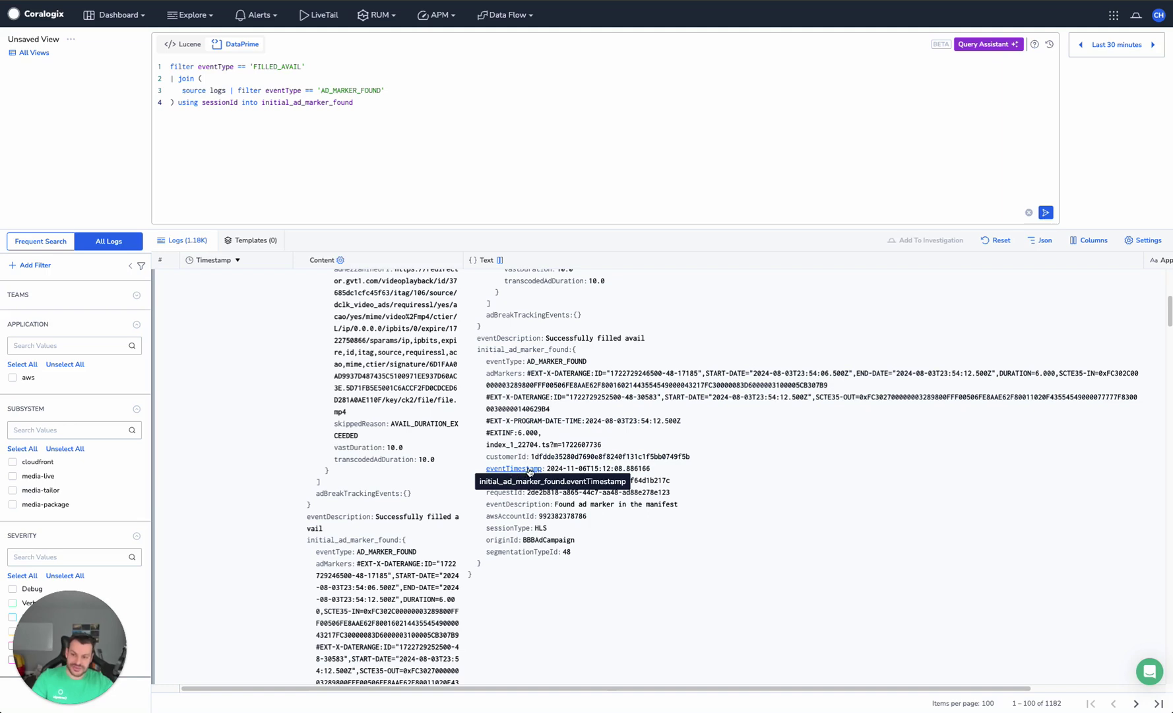
{"action": "scroll", "coordinate": [547, 472], "scroll_direction": "up", "scroll_amount": 4}
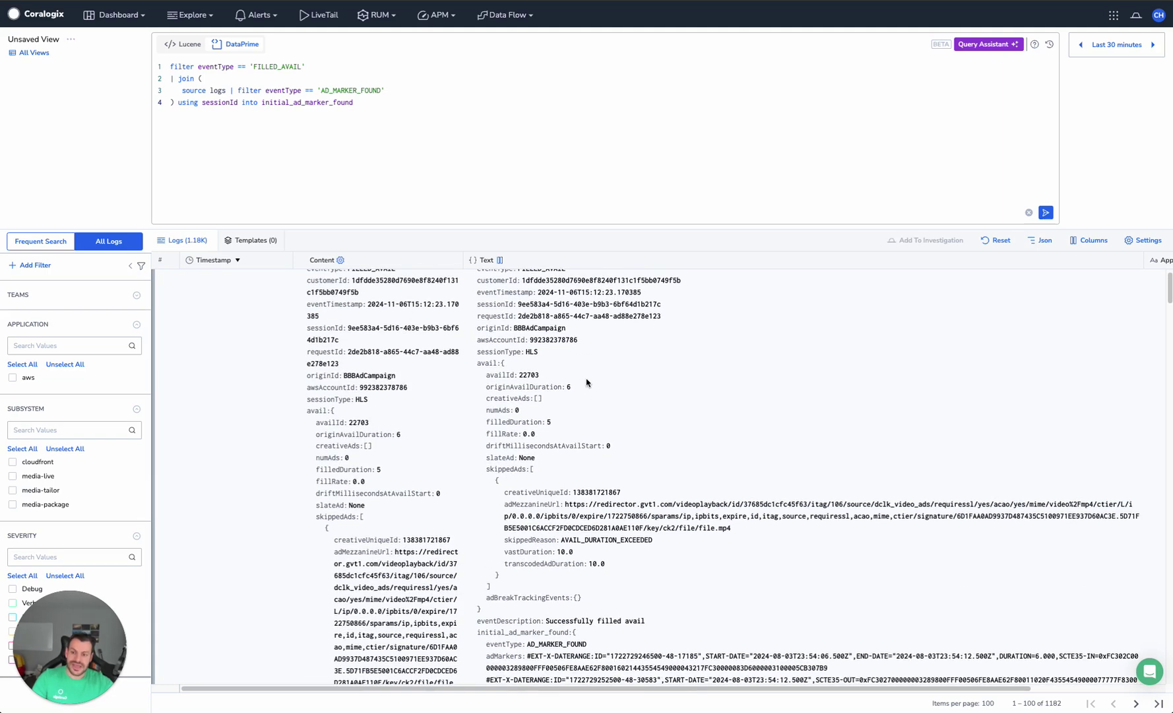
{"action": "scroll", "coordinate": [715, 466], "scroll_direction": "up", "scroll_amount": 1}
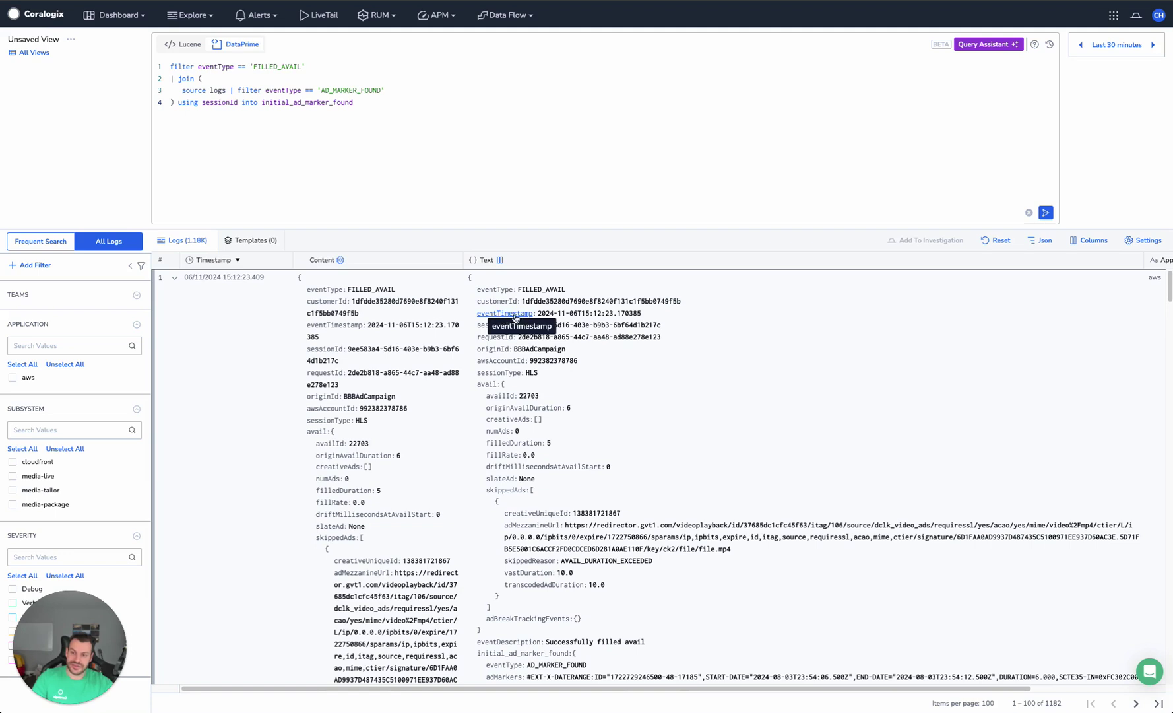
Add a piped line below the join that reads create time_taken from eventTimestamp.
{"action": "left_click", "coordinate": [373, 111]}
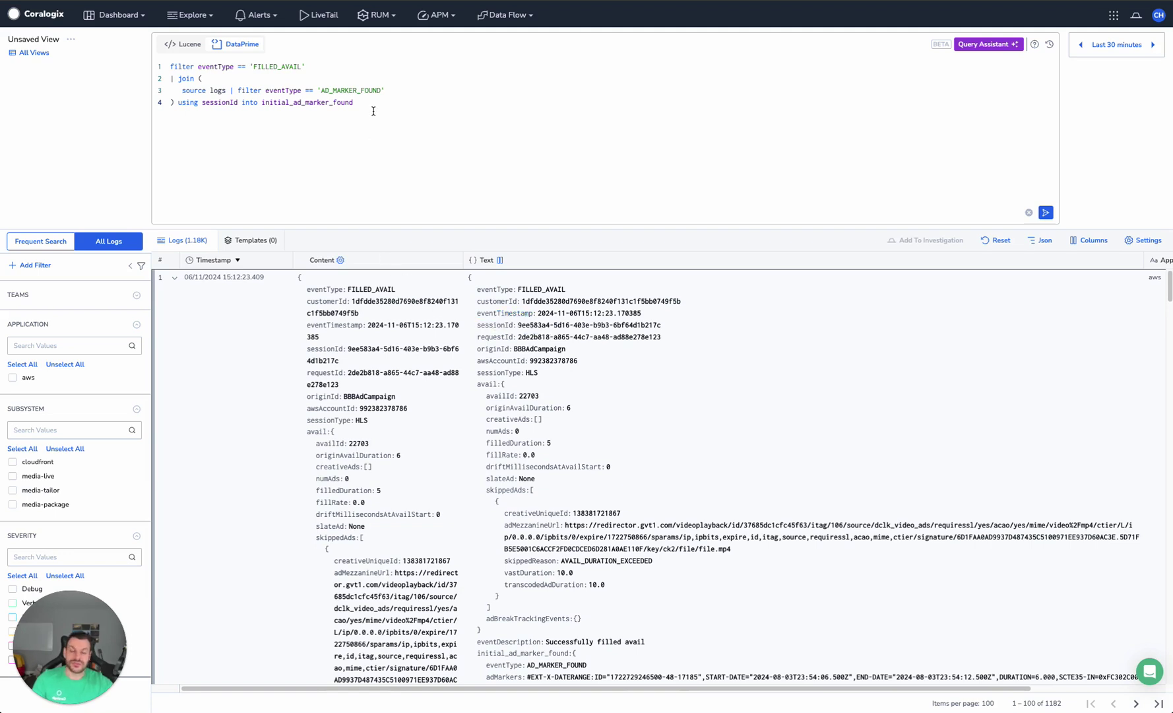
{"action": "key", "text": "Return"}
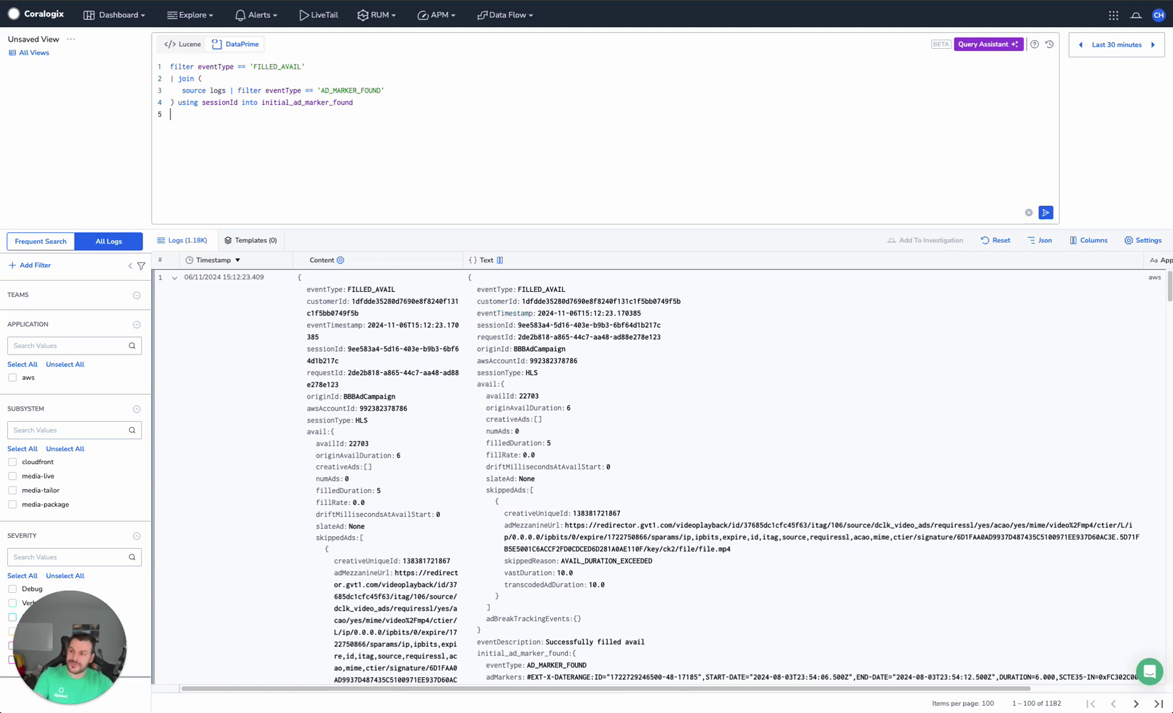
{"action": "type", "text": "| "}
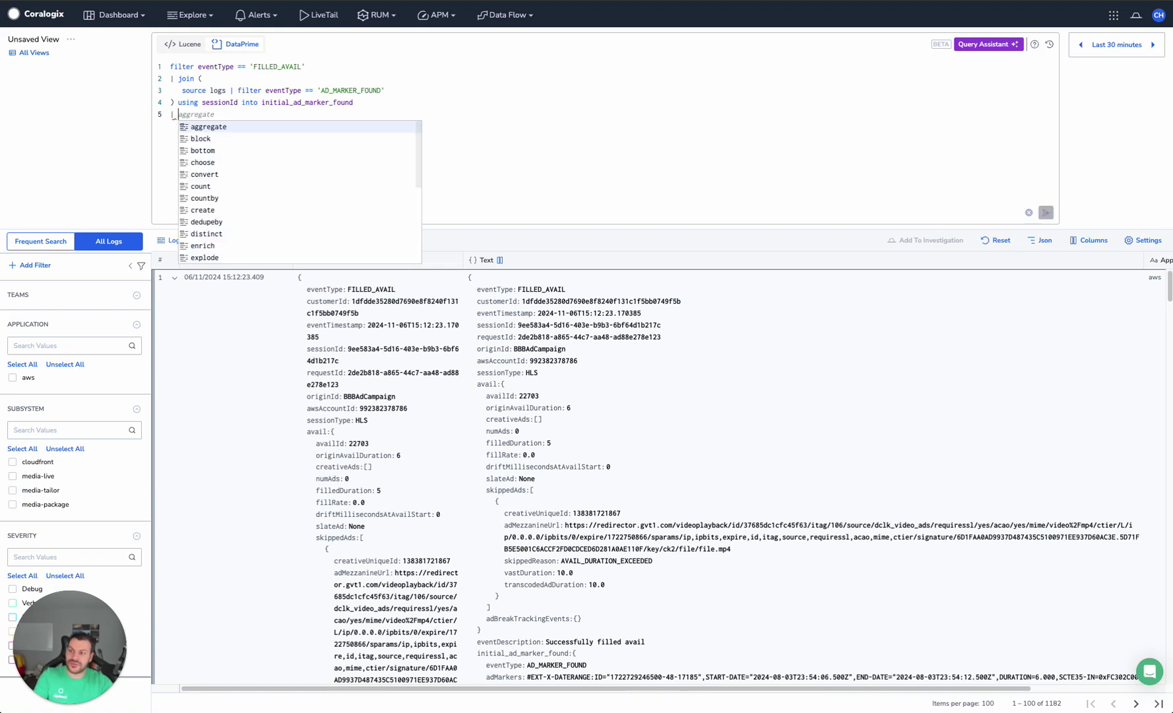
{"action": "type", "text": "create time_tk"}
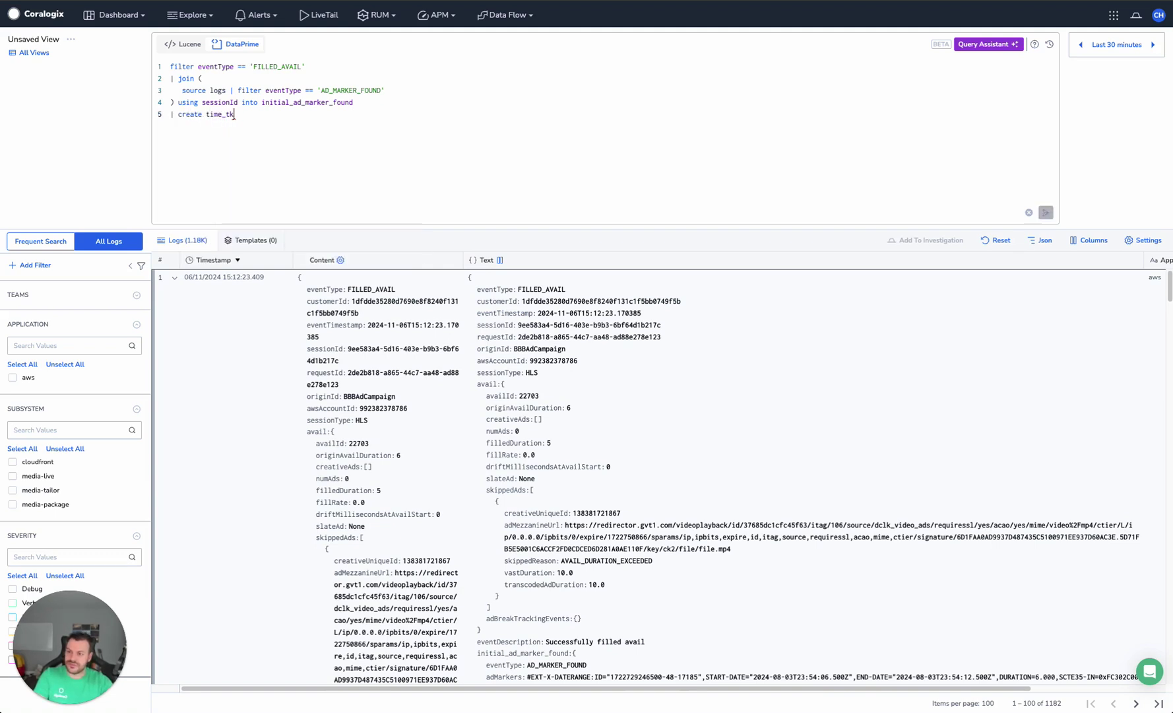
{"action": "key", "text": "BackSpace"}
{"action": "type", "text": "aken "}
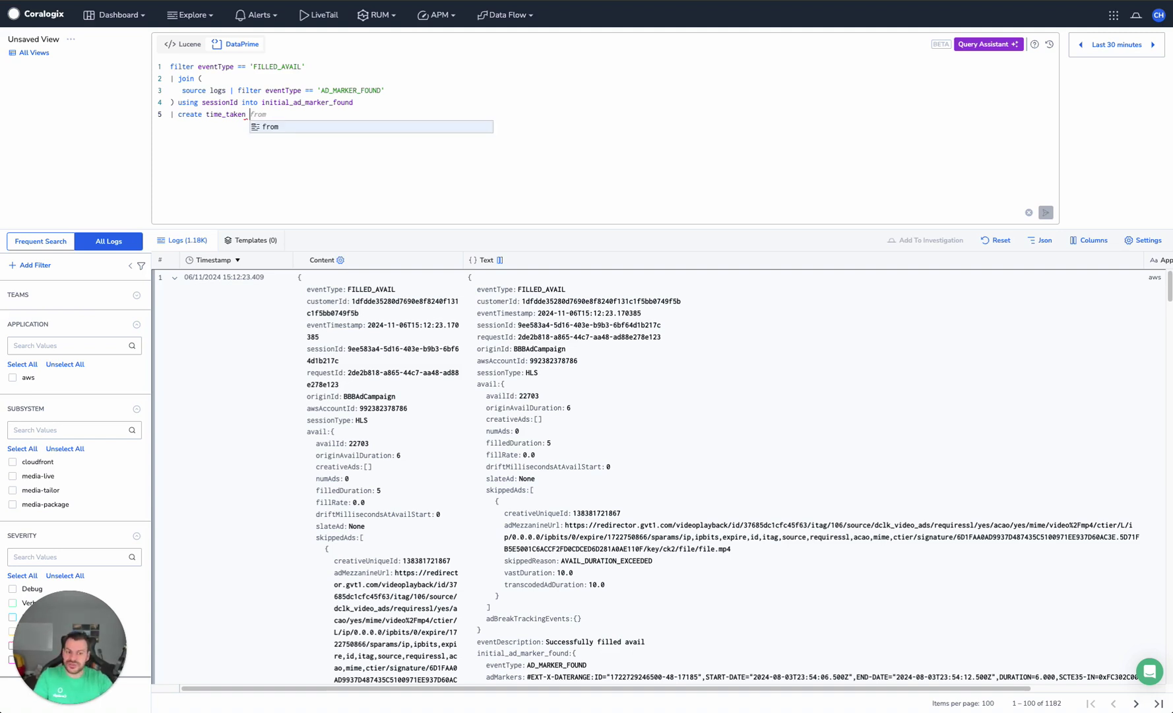
{"action": "type", "text": "from even"}
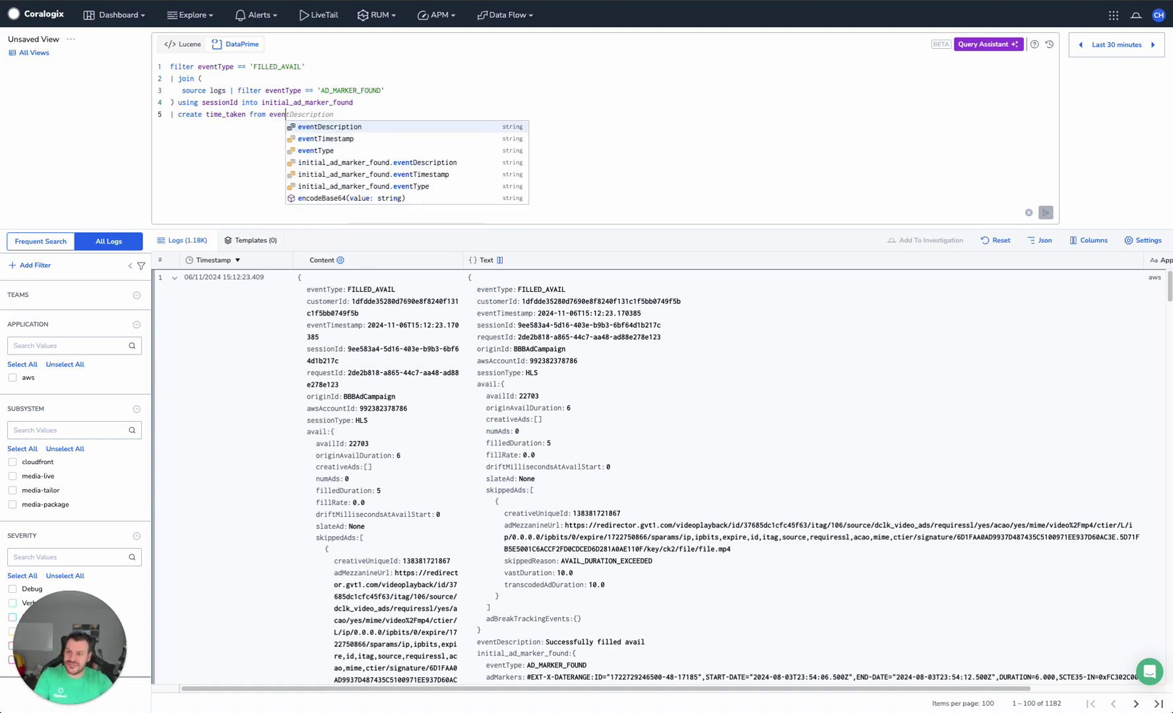
{"action": "type", "text": "tTimestamp"}
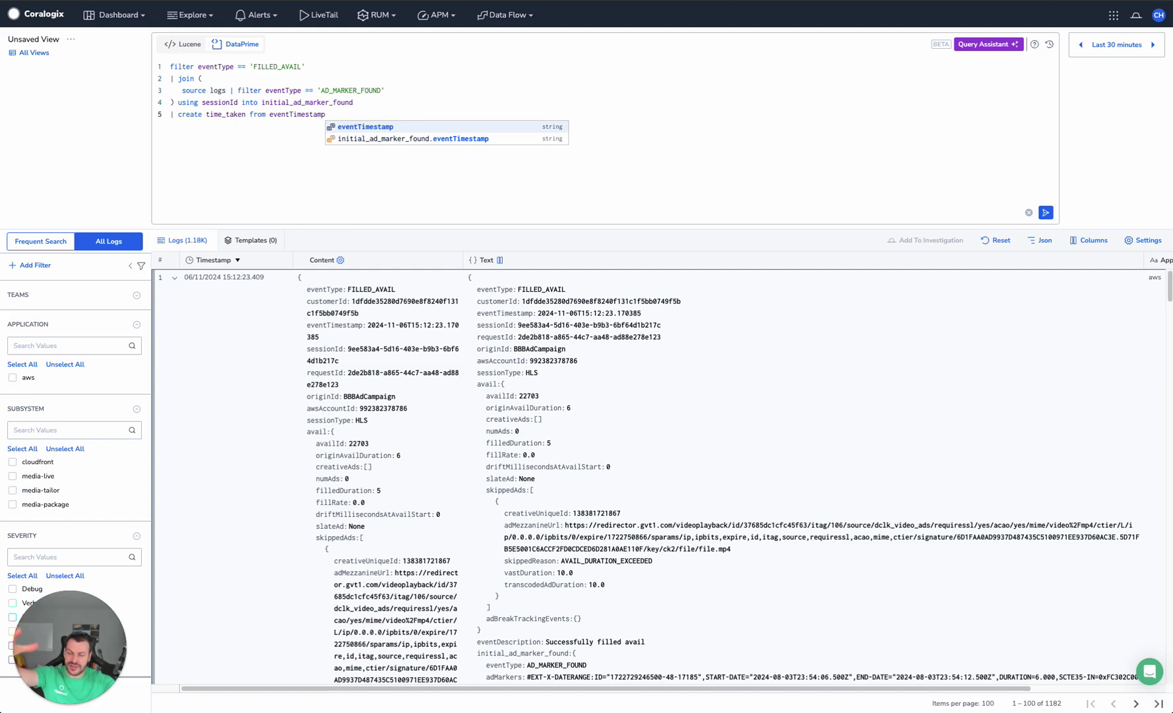
{"action": "type", "text": ".toTim"}
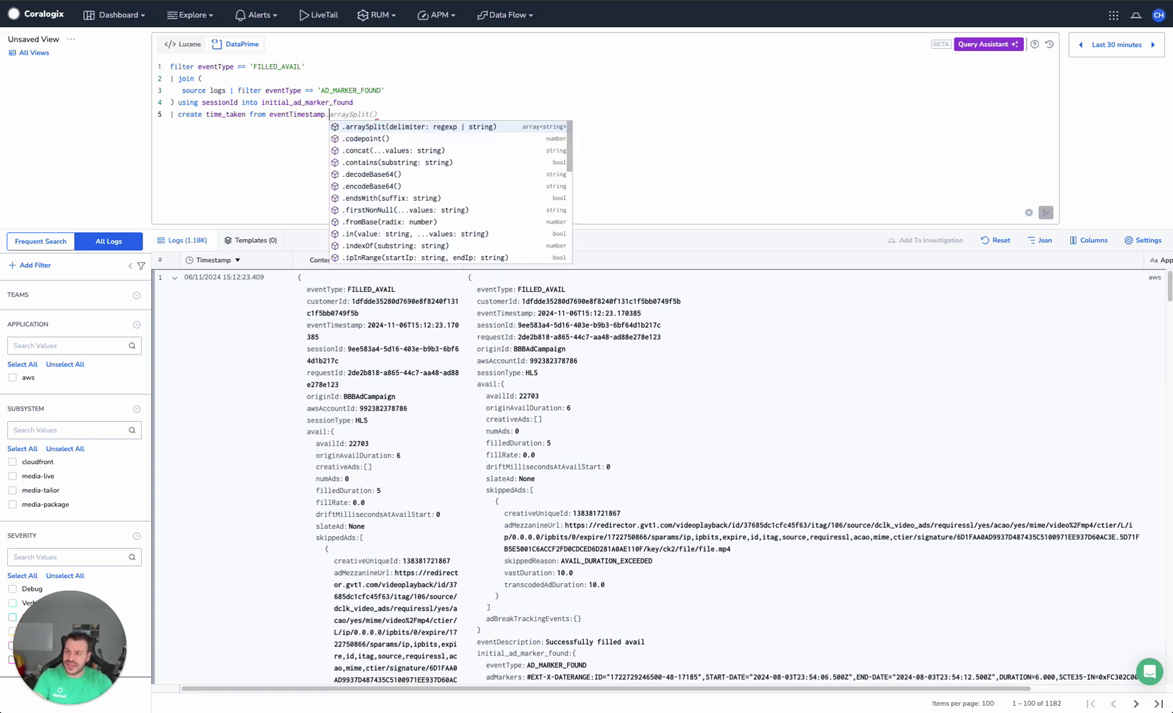
{"action": "key", "text": "BackSpace"}
{"action": "key", "text": "BackSpace"}
{"action": "key", "text": "BackSpace"}
{"action": "key", "text": "BackSpace"}
{"action": "key", "text": "BackSpace"}
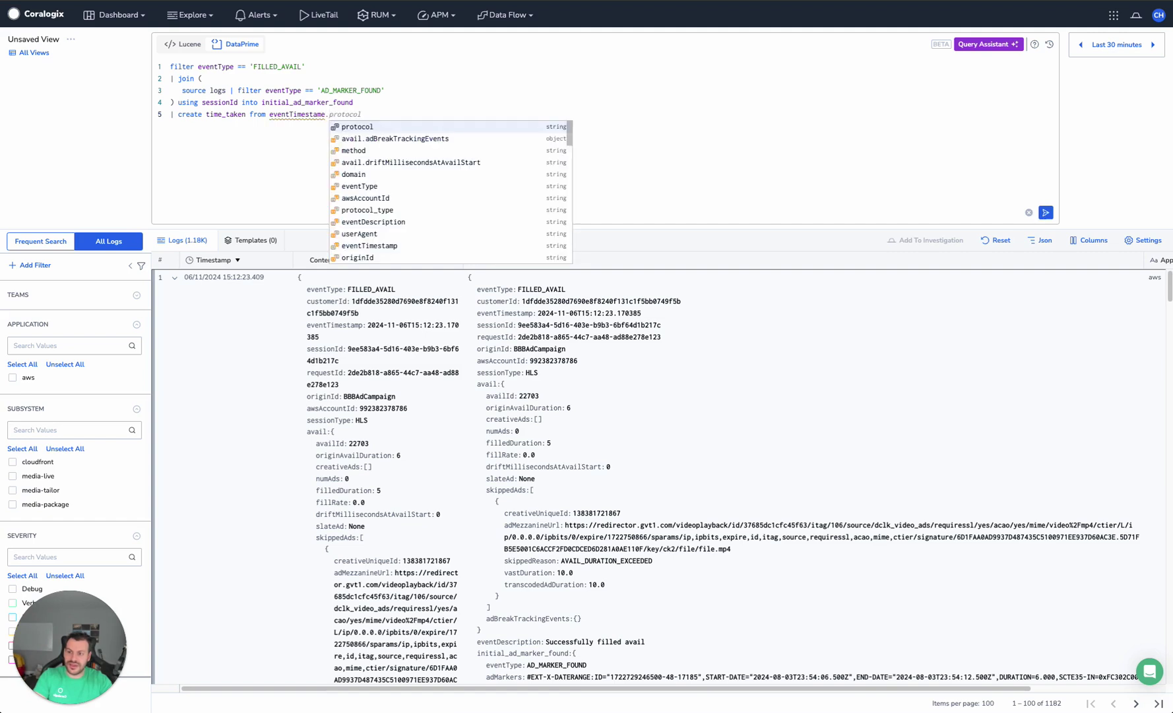
{"action": "type", "text": "parse"}
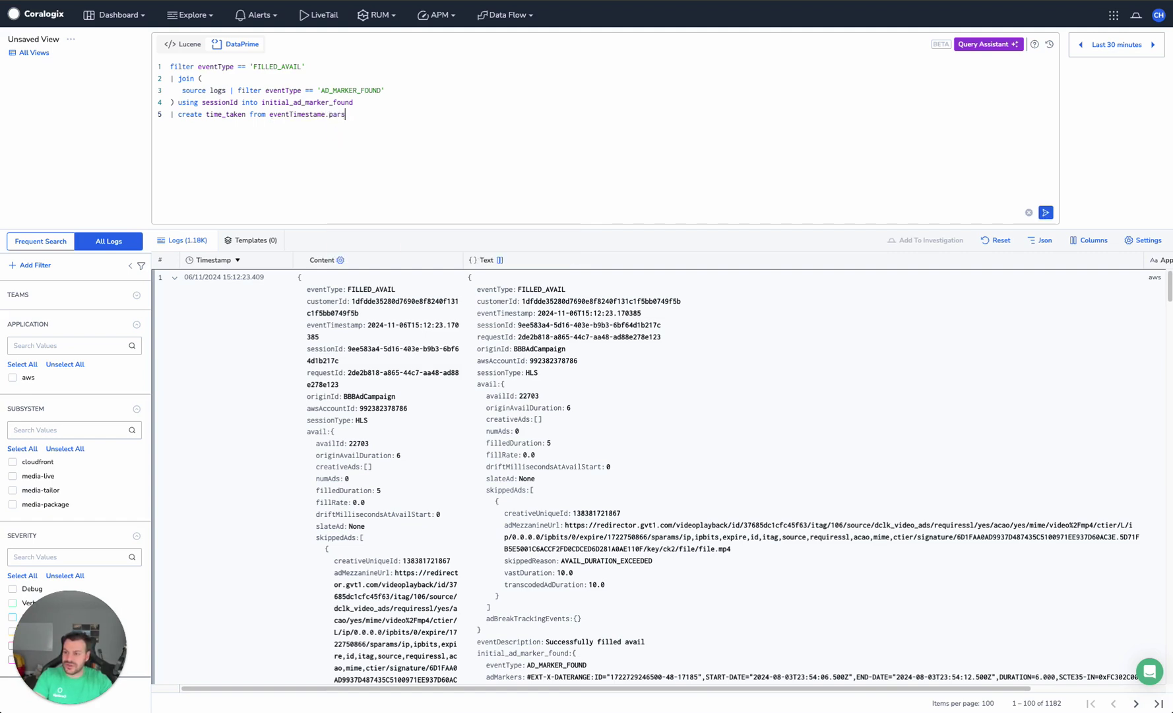
{"action": "key", "text": "BackSpace"}
{"action": "key", "text": "BackSpace"}
{"action": "key", "text": "BackSpace"}
{"action": "key", "text": "BackSpace"}
{"action": "key", "text": "BackSpace"}
{"action": "key", "text": "BackSpace"}
{"action": "key", "text": "BackSpace"}
Extend eventTimestamp in the time_taken line with .parseTimestamp() followed by an opened .diffTime( call.
{"action": "type", "text": "p.parseTimestampo("}
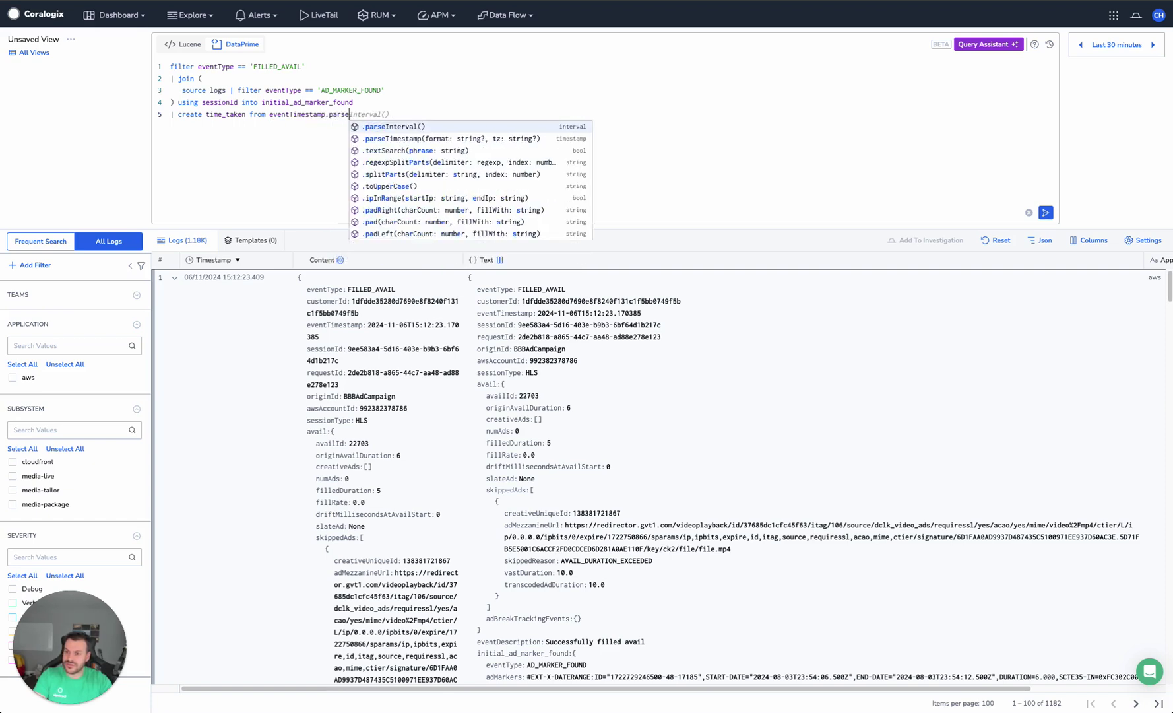
{"action": "key", "text": "BackSpace"}
{"action": "key", "text": "BackSpace"}
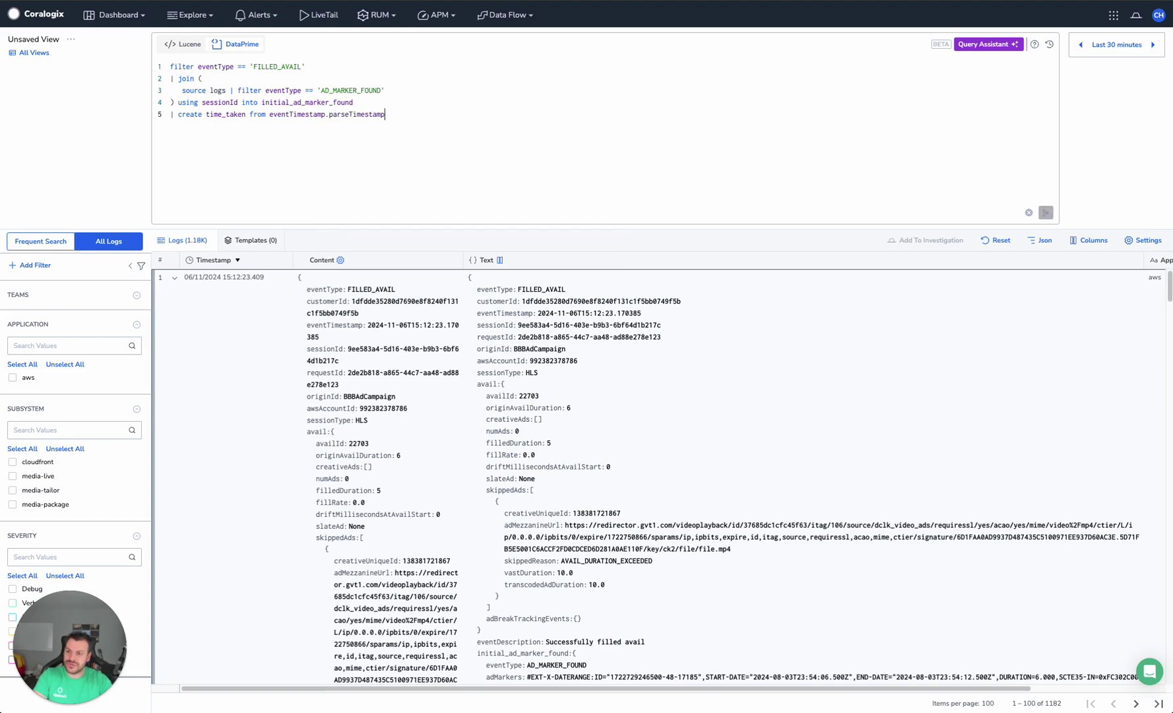
{"action": "type", "text": "().diffTime"}
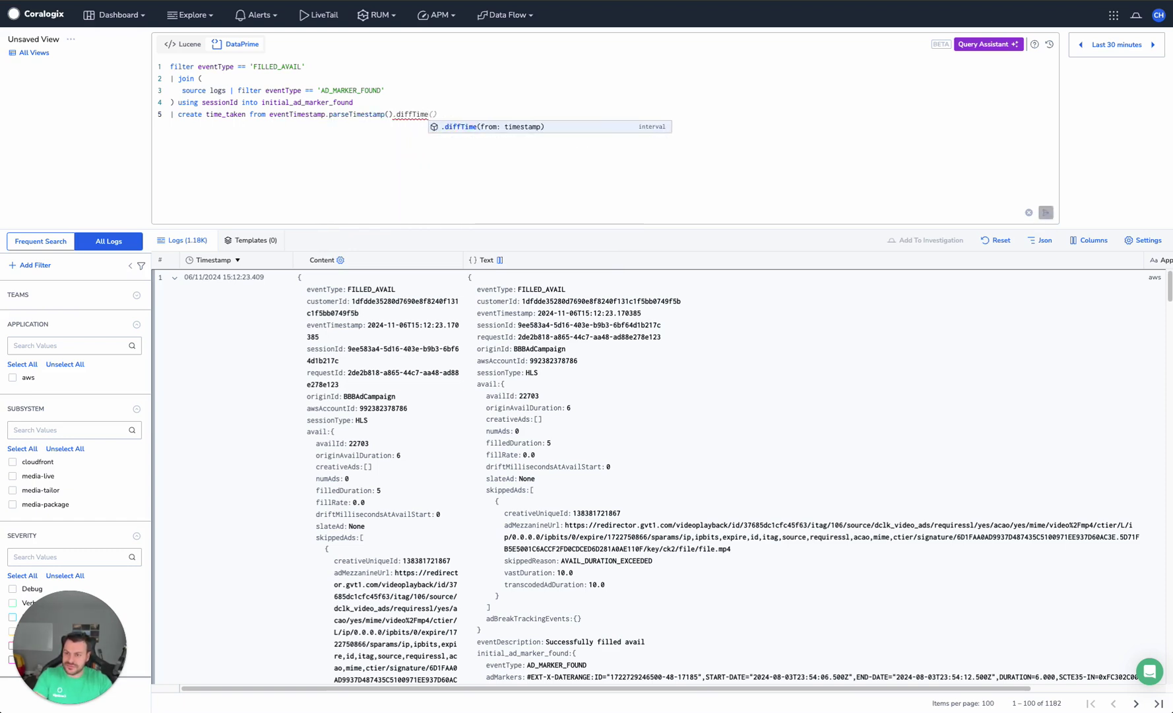
{"action": "type", "text": "("}
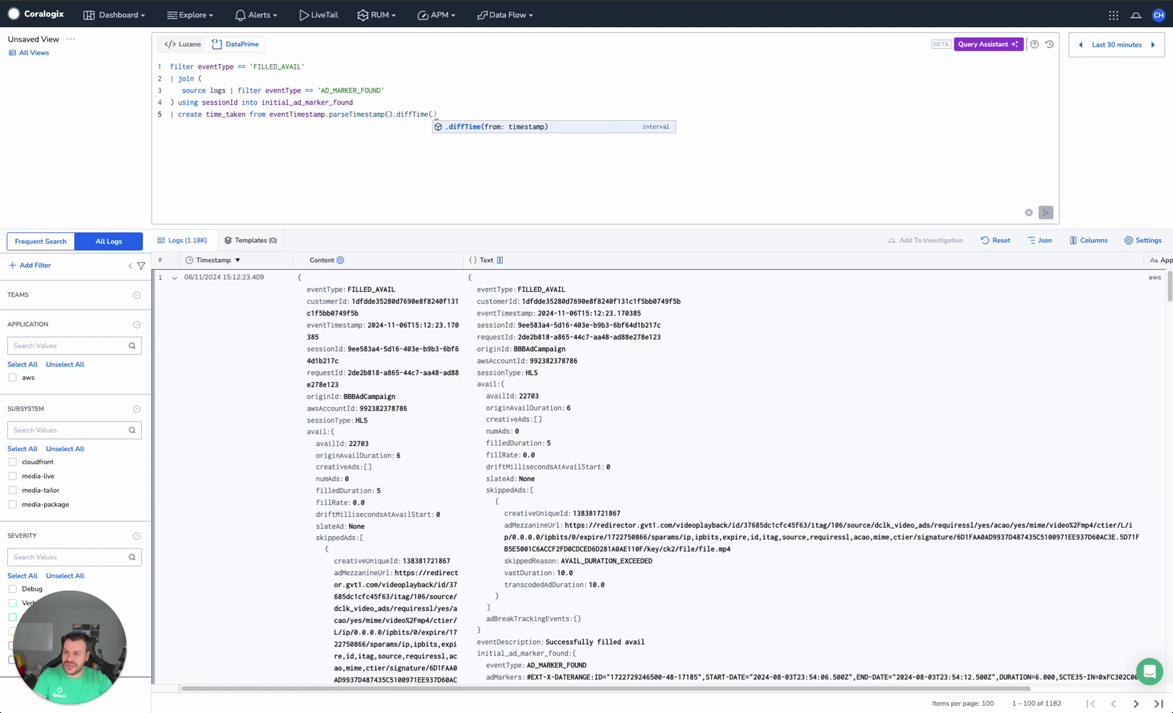
Fill in the diffTime argument as initial_ad_marker_found.eventTimestamp.parseTimestamp() and close the call.
{"action": "type", "text": "initial"}
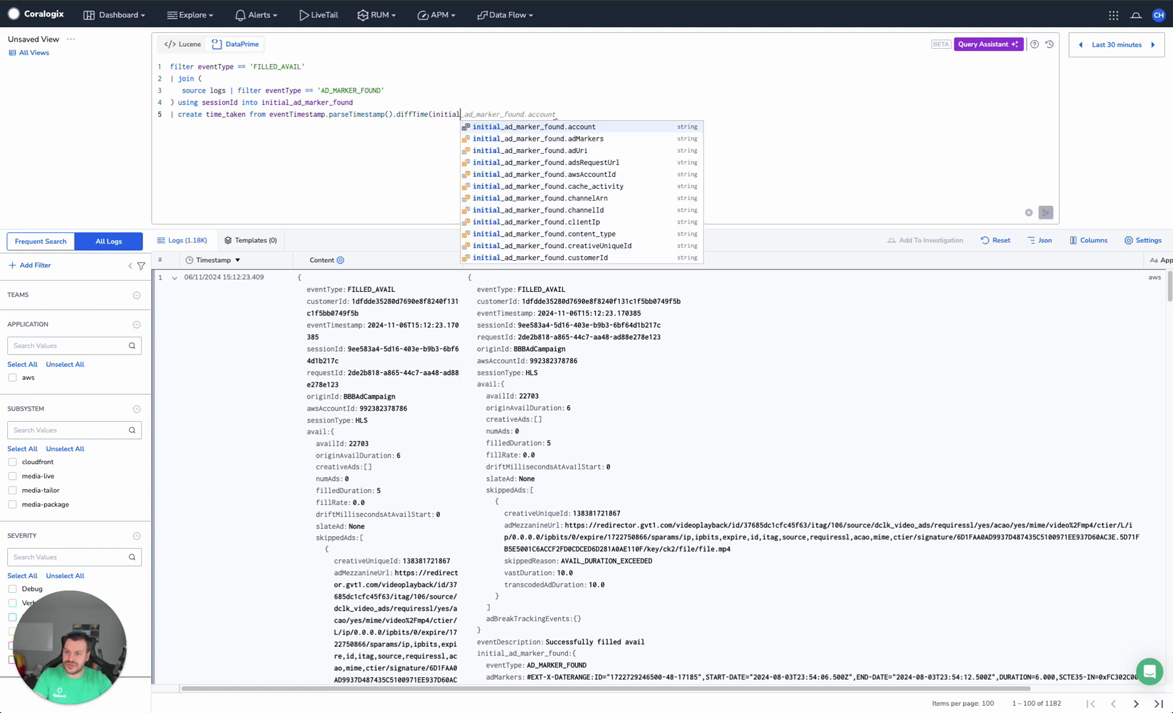
{"action": "key", "text": "Down"}
{"action": "key", "text": "Down"}
{"action": "key", "text": "Down"}
{"action": "key", "text": "Down"}
{"action": "key", "text": "Down"}
{"action": "key", "text": "Down"}
{"action": "key", "text": "Down"}
{"action": "key", "text": "Down"}
{"action": "key", "text": "Down"}
{"action": "key", "text": "Down"}
{"action": "key", "text": "Down"}
{"action": "key", "text": "Down"}
{"action": "key", "text": "Down"}
{"action": "key", "text": "Down"}
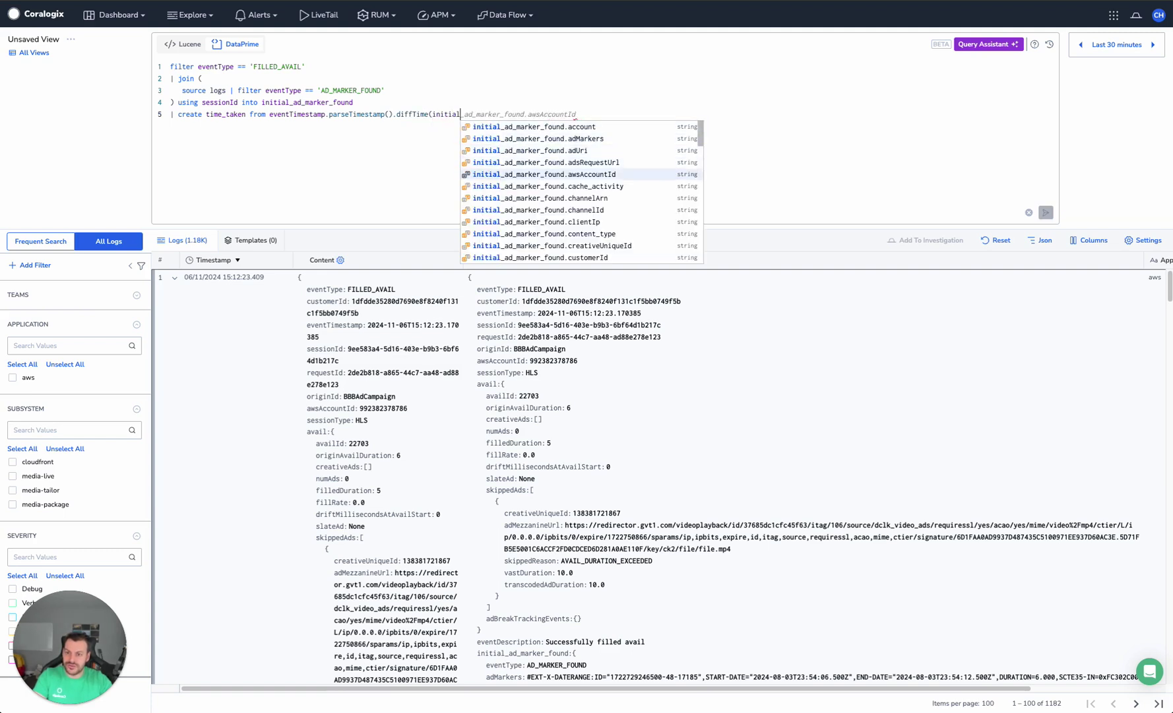
{"action": "key", "text": "Down"}
{"action": "key", "text": "Down"}
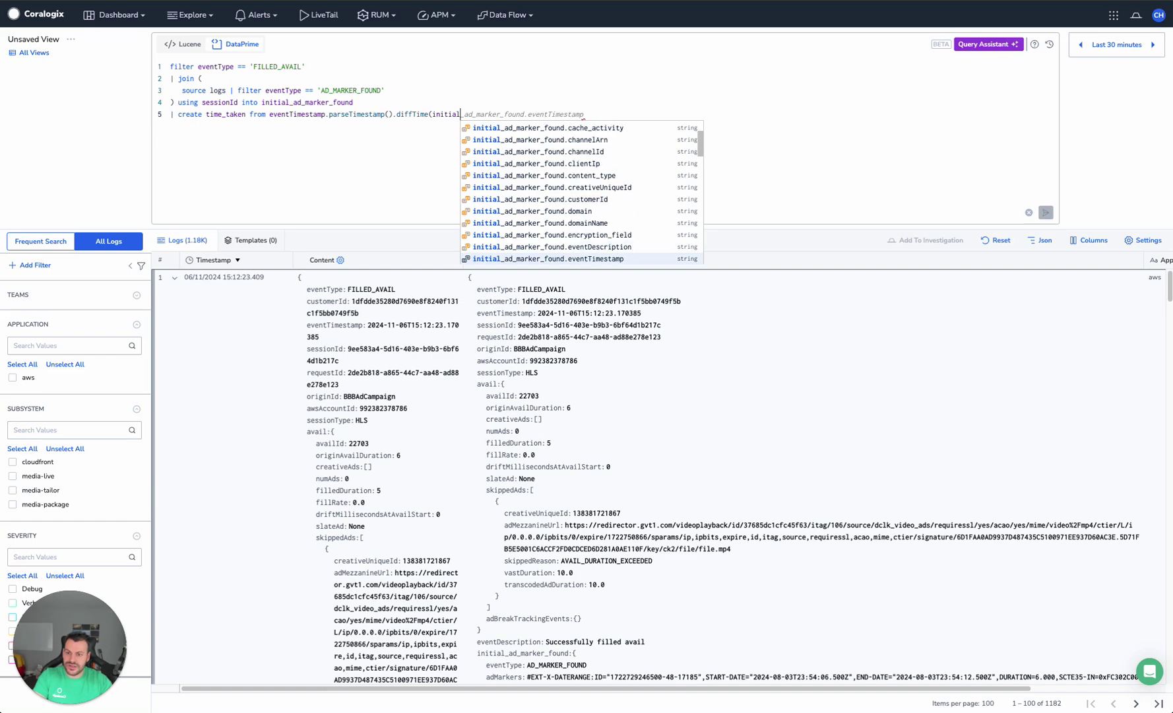
{"action": "key", "text": "Return"}
{"action": "type", "text": ".eventTimestamp.pa"}
{"action": "type", "text": "rseTimestamp()"}
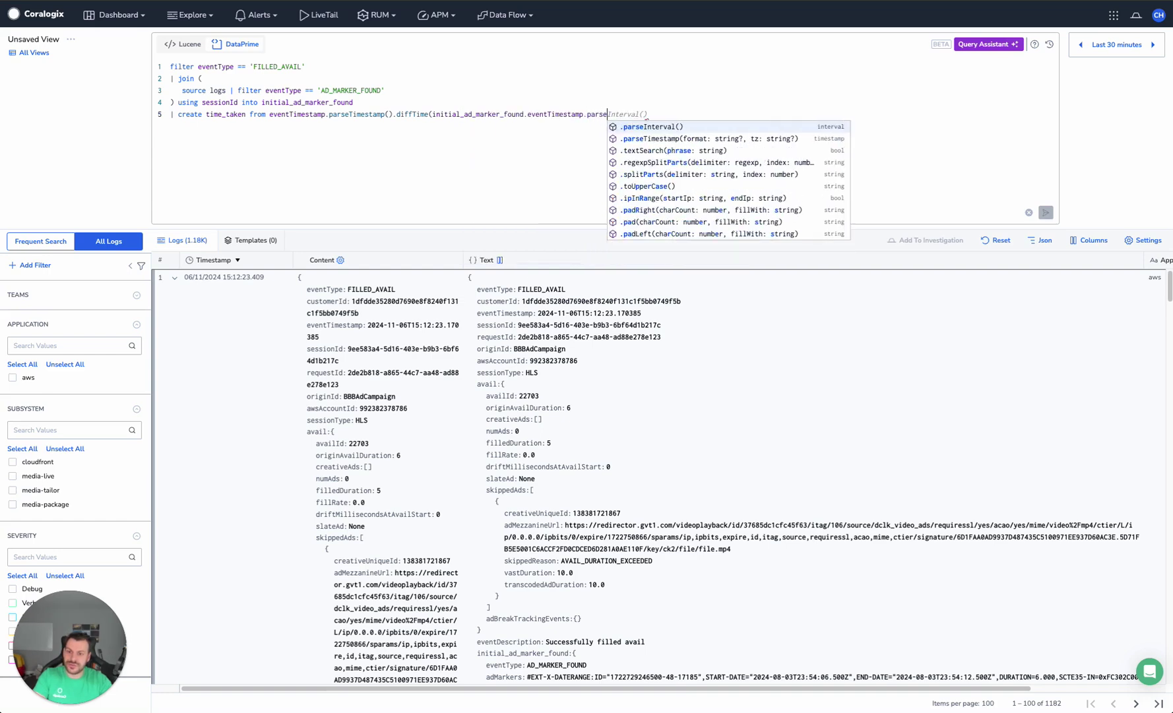
{"action": "type", "text": ")"}
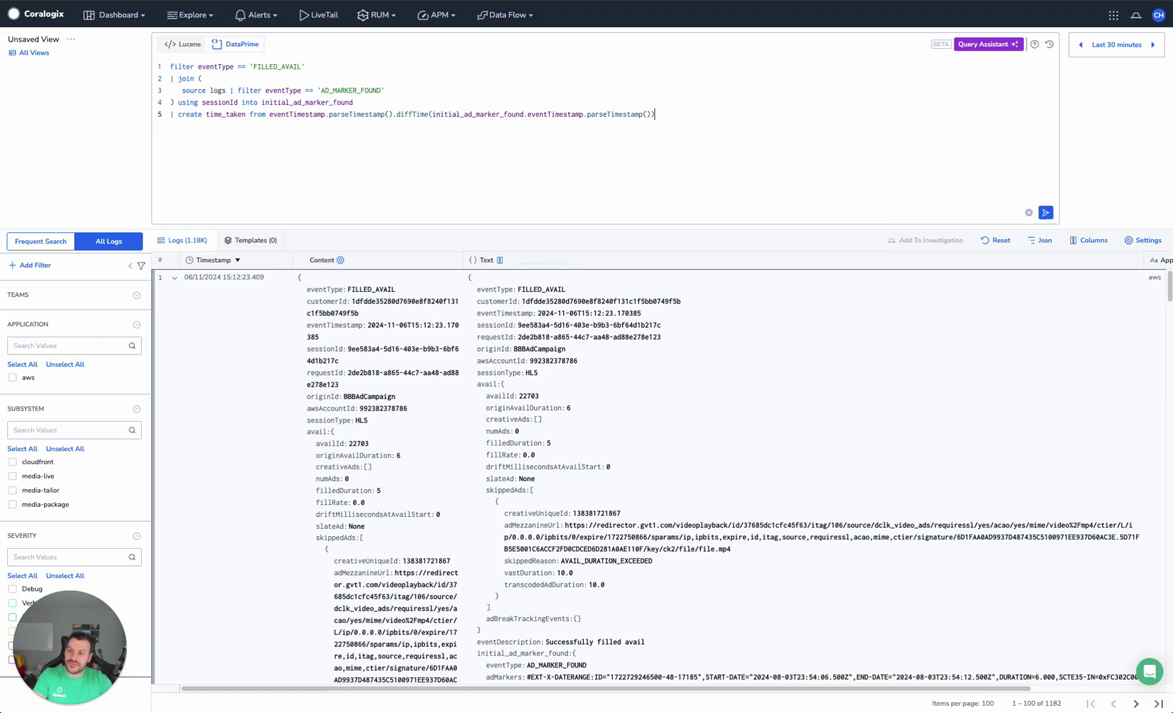
Add the line | choose time_taken to the query, run it and look through the resulting time_taken values.
{"action": "key", "text": "Return"}
{"action": "type", "text": "| choose tim"}
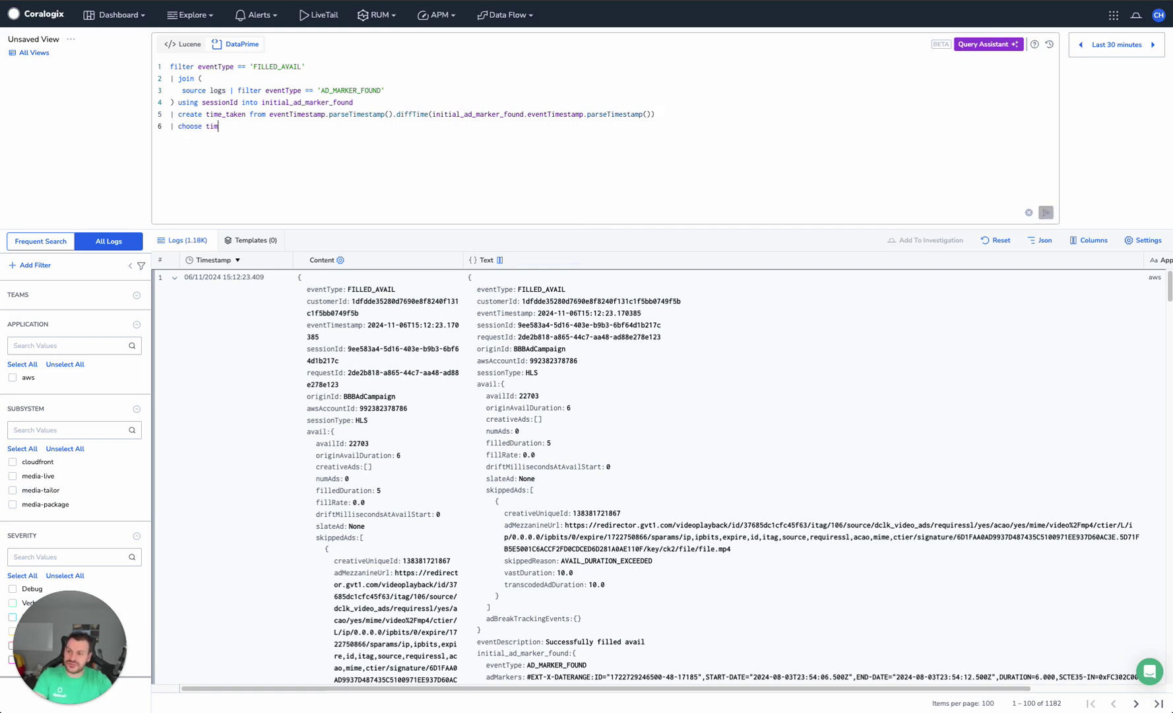
{"action": "type", "text": "e_taken"}
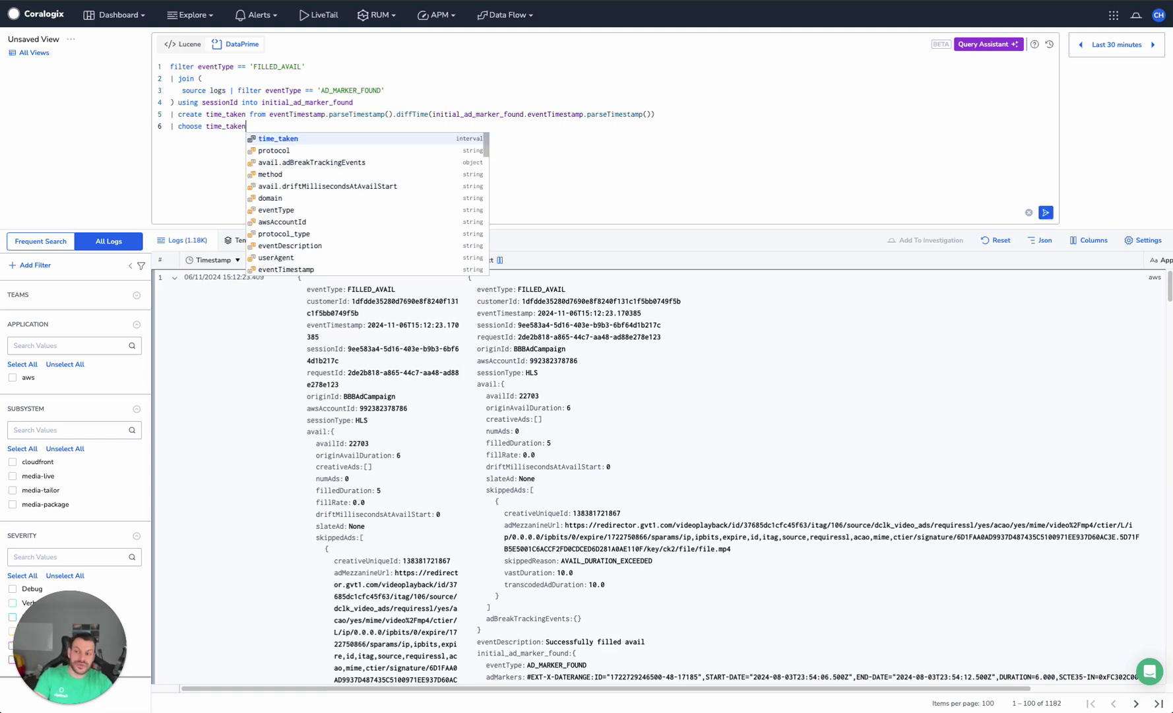
{"action": "key", "text": "Escape"}
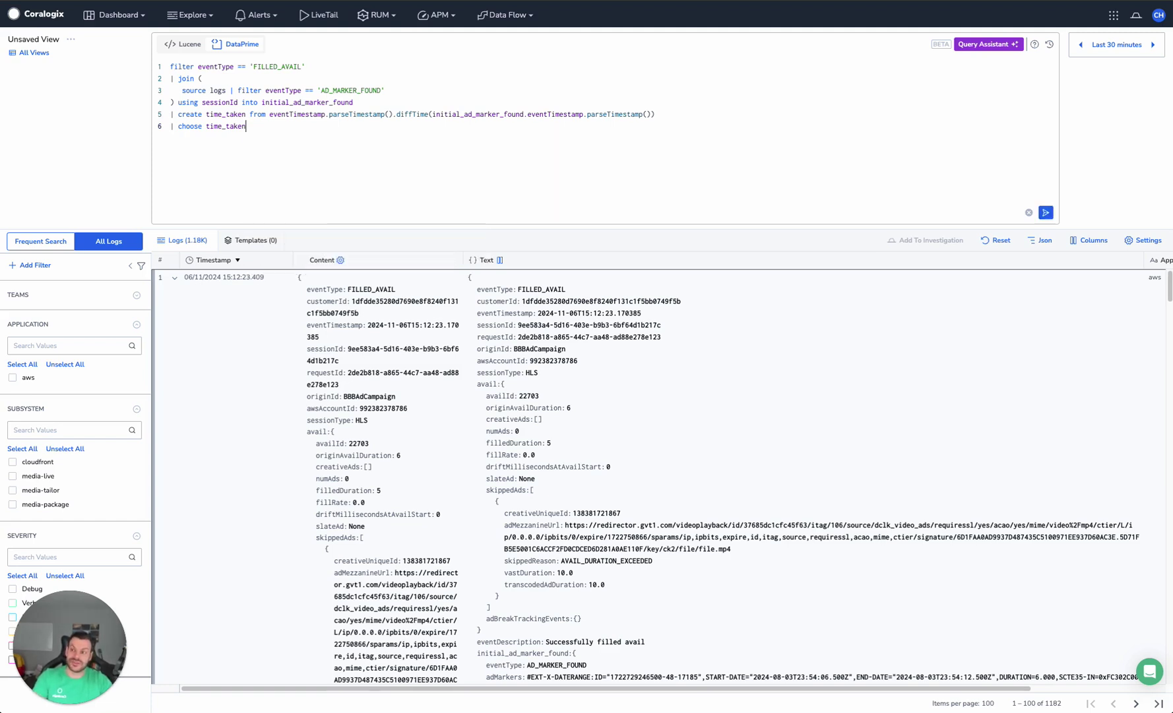
{"action": "key", "text": "ctrl+Return"}
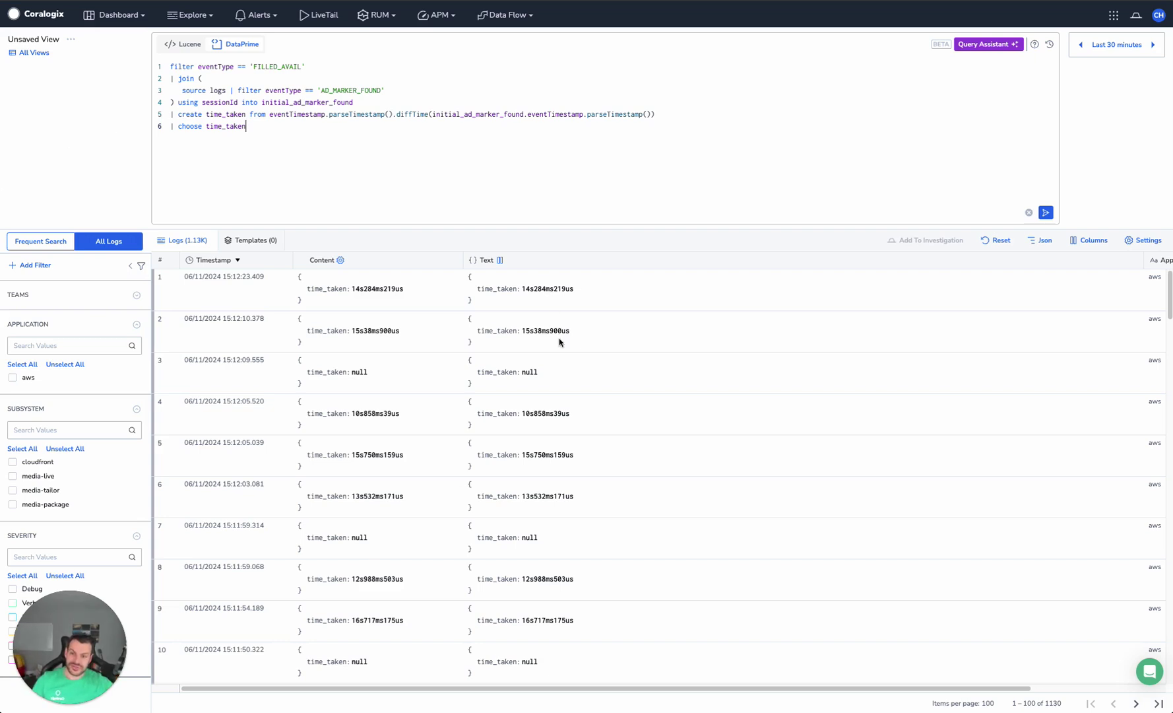
{"action": "scroll", "coordinate": [554, 558], "scroll_direction": "down", "scroll_amount": 10}
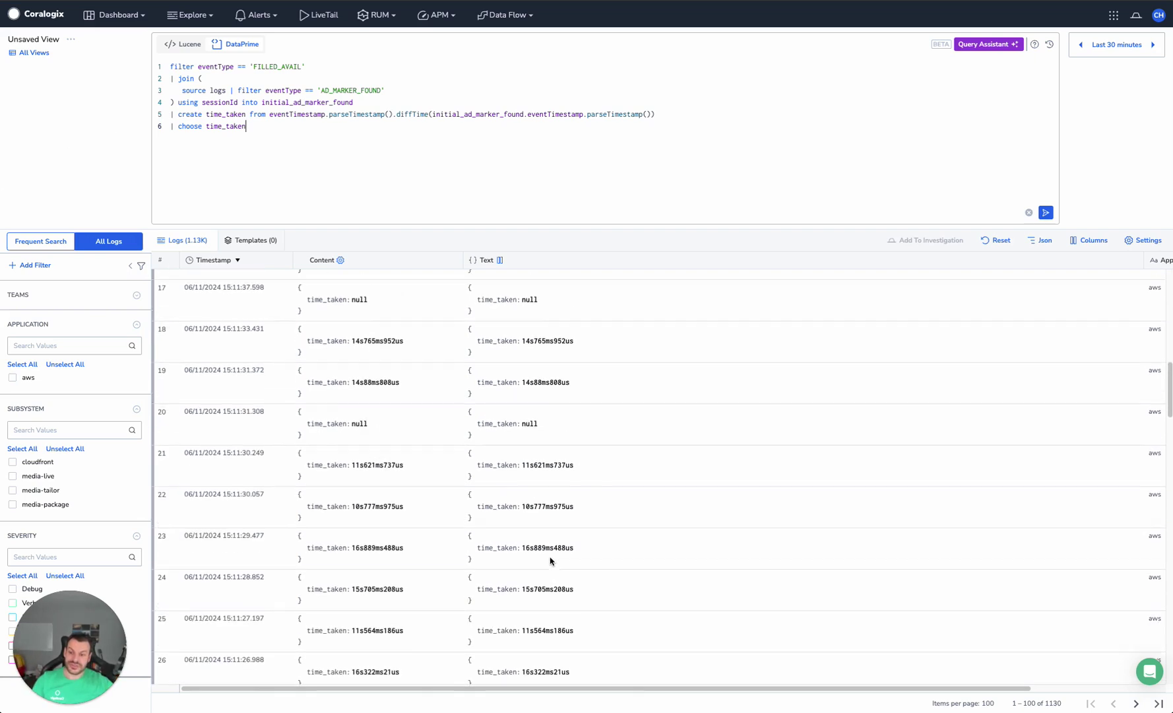
{"action": "scroll", "coordinate": [550, 560], "scroll_direction": "up", "scroll_amount": 10}
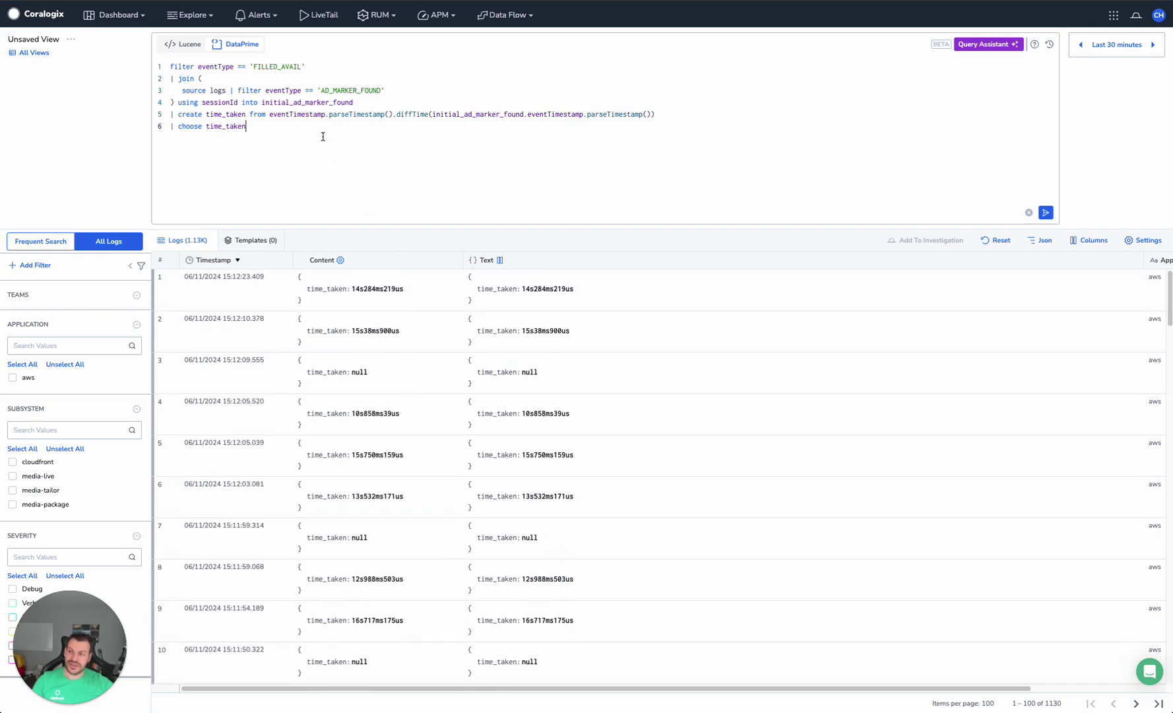
Add the line | filter time_taken != null, run the query and check the filtered time_taken values.
{"action": "key", "text": "Return"}
{"action": "type", "text": "|"}
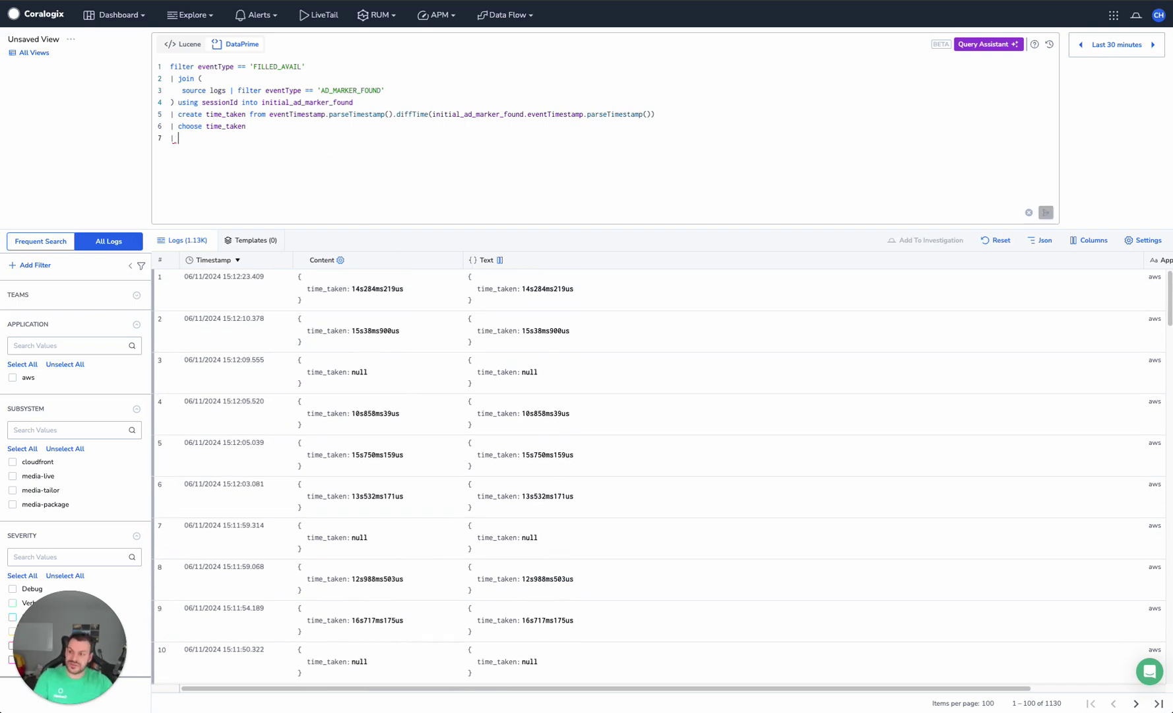
{"action": "type", "text": " filter time_taken != null"}
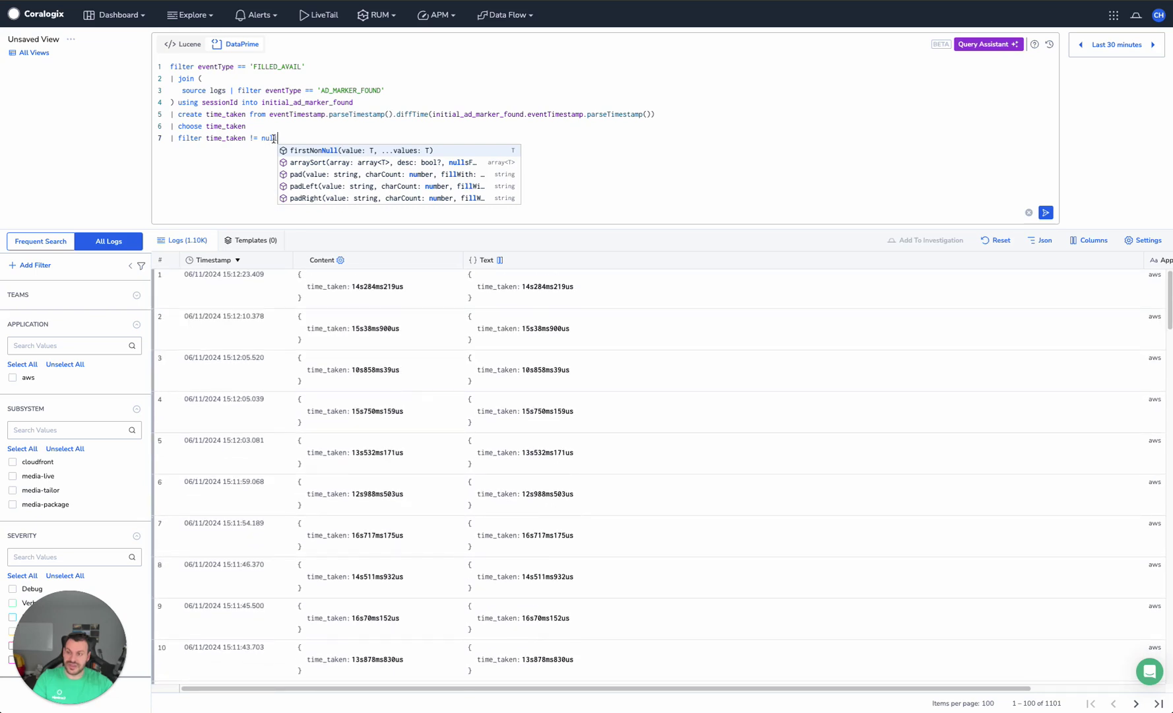
{"action": "key", "text": "Escape"}
{"action": "scroll", "coordinate": [687, 517], "scroll_direction": "down", "scroll_amount": 15}
{"action": "scroll", "coordinate": [687, 514], "scroll_direction": "up", "scroll_amount": 15}
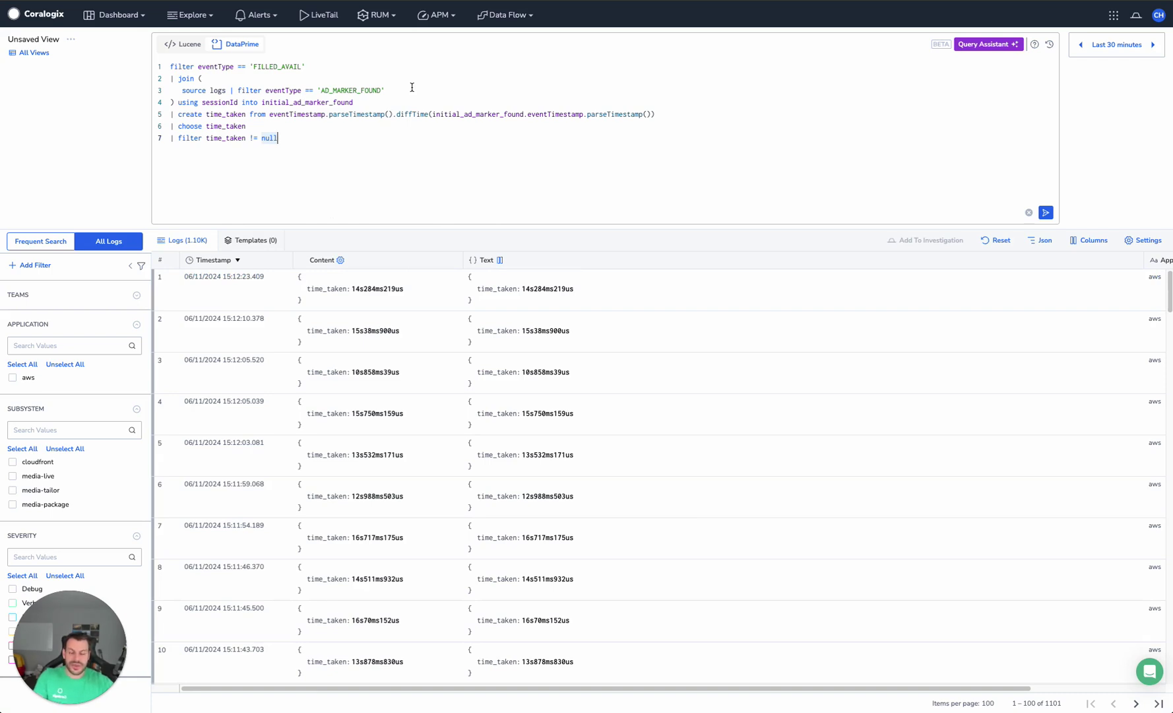
Add the line | agg avg(time_taken:number) as avg_time_taken_nano and run the query.
{"action": "key", "text": "Return"}
{"action": "type", "text": "| a"}
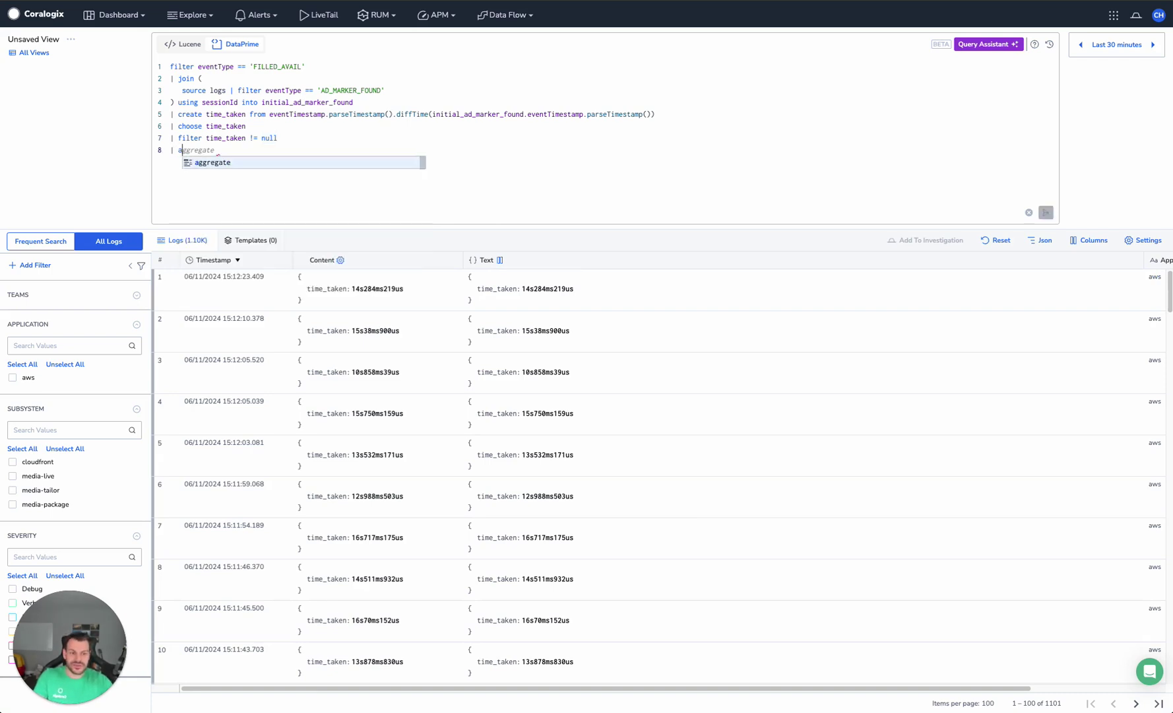
{"action": "type", "text": "gg avg("}
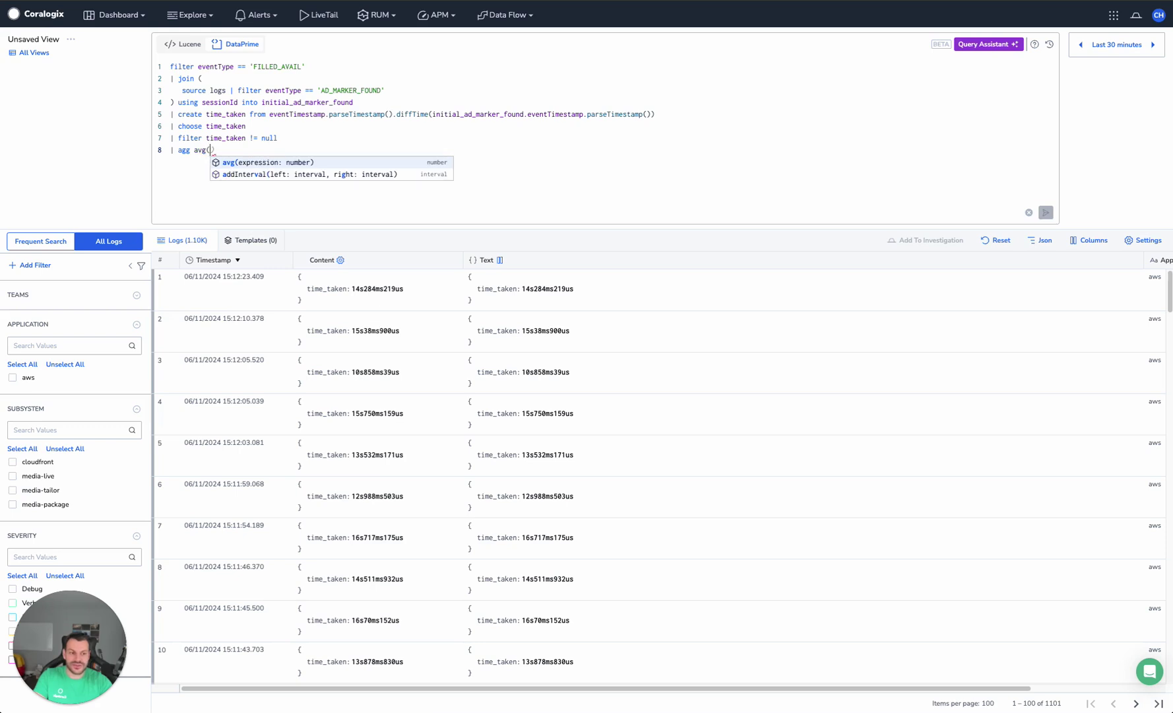
{"action": "type", "text": "time_taken"}
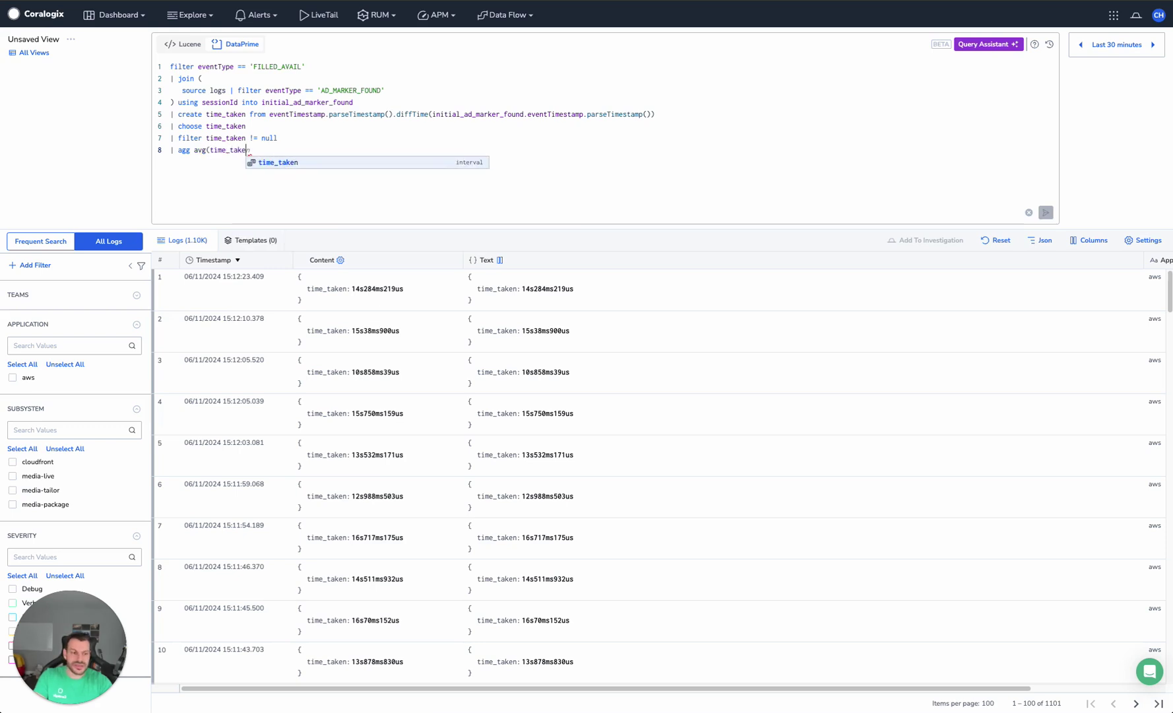
{"action": "type", "text": ":number) "}
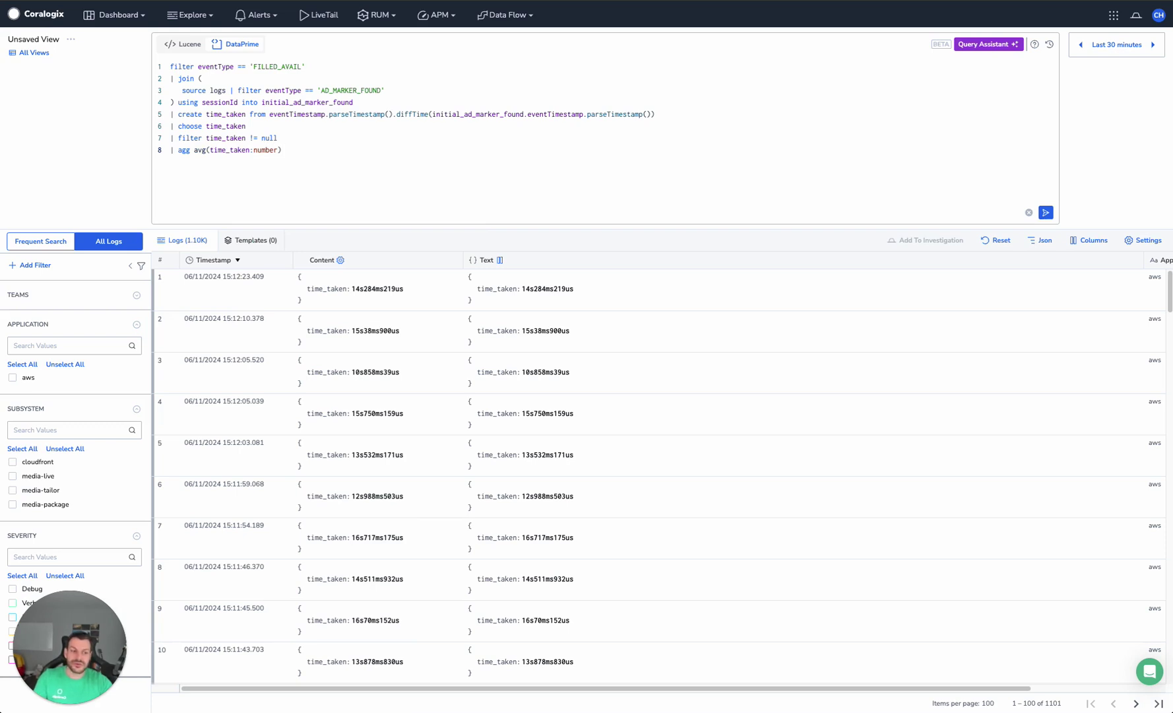
{"action": "type", "text": "as avg_time"}
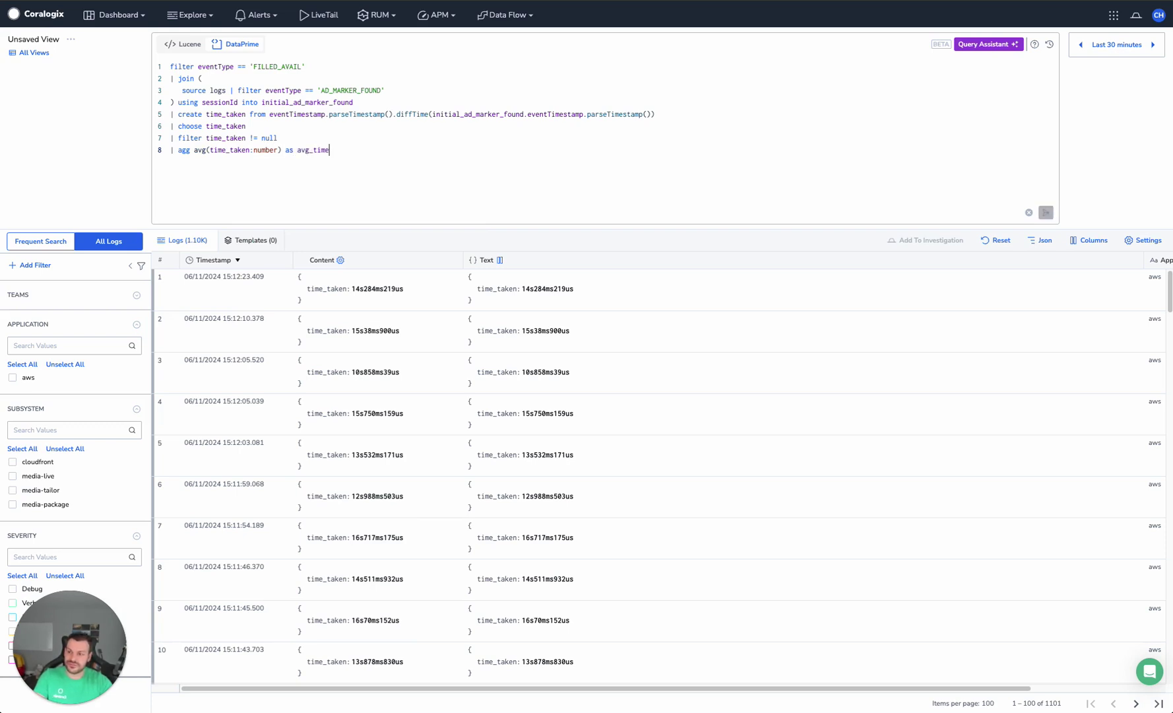
{"action": "type", "text": "_taken_nano"}
{"action": "key", "text": "ctrl+Return"}
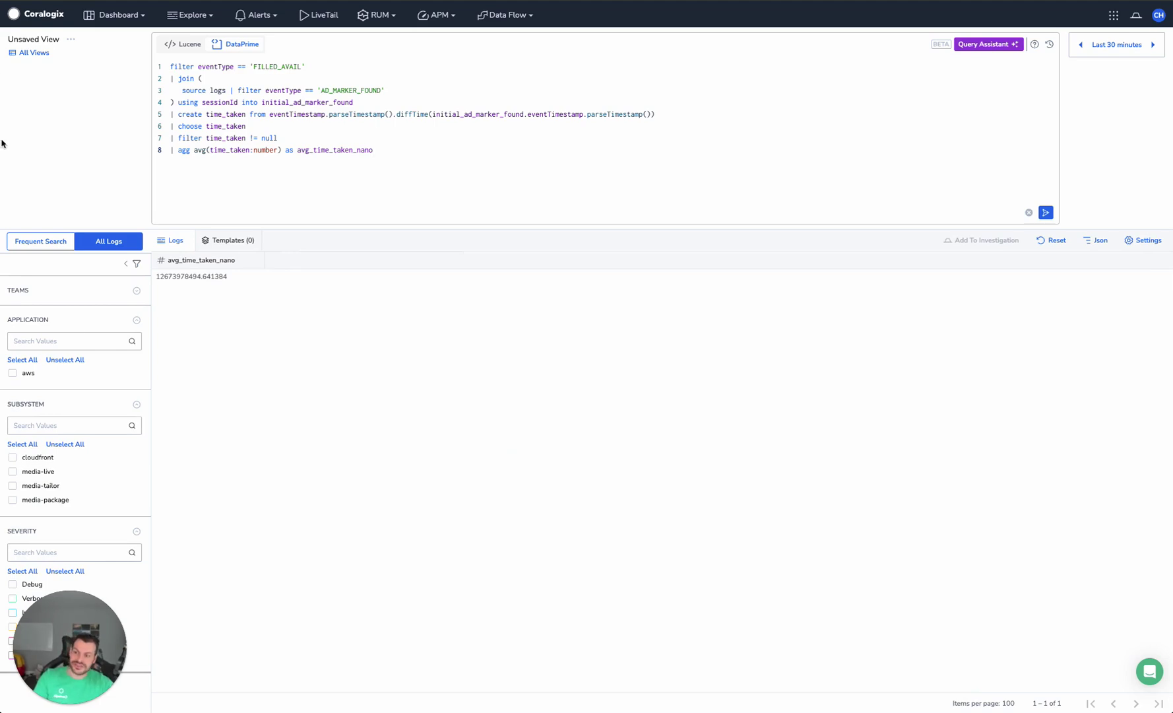
Add the line | replace avg_time_taken_nano with avg_time_taken_nano.toInterval('nano') and run the query.
{"action": "left_click", "coordinate": [472, 156]}
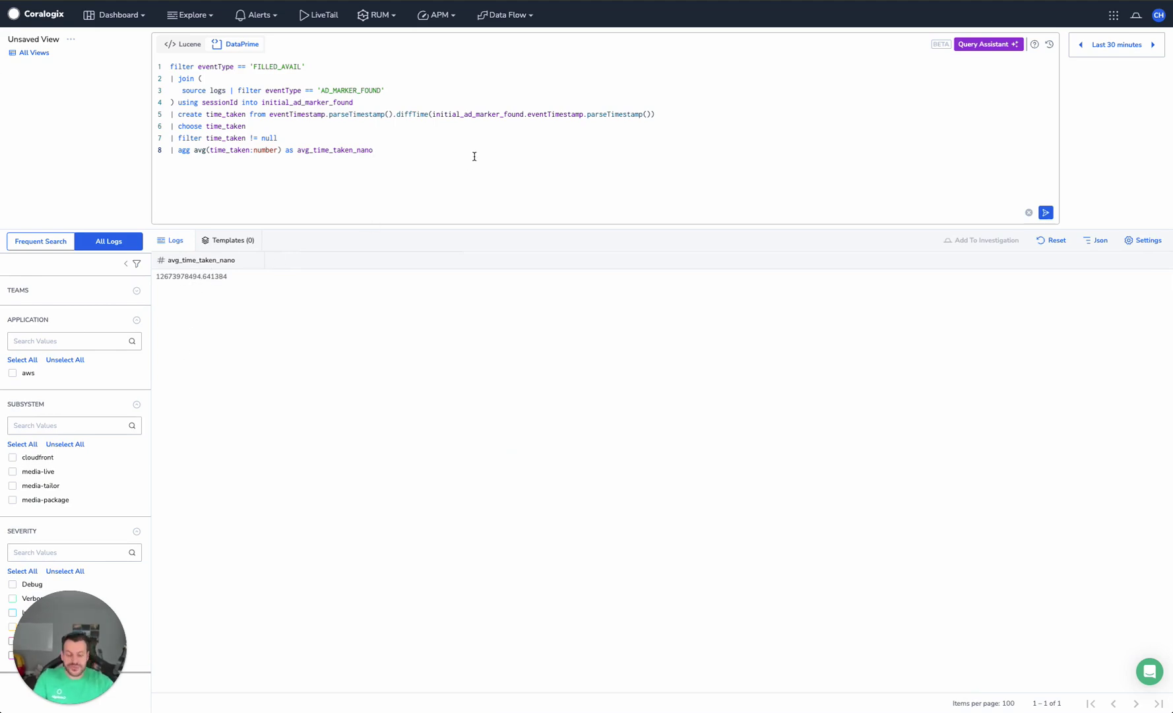
{"action": "key", "text": "Return"}
{"action": "type", "text": "| "}
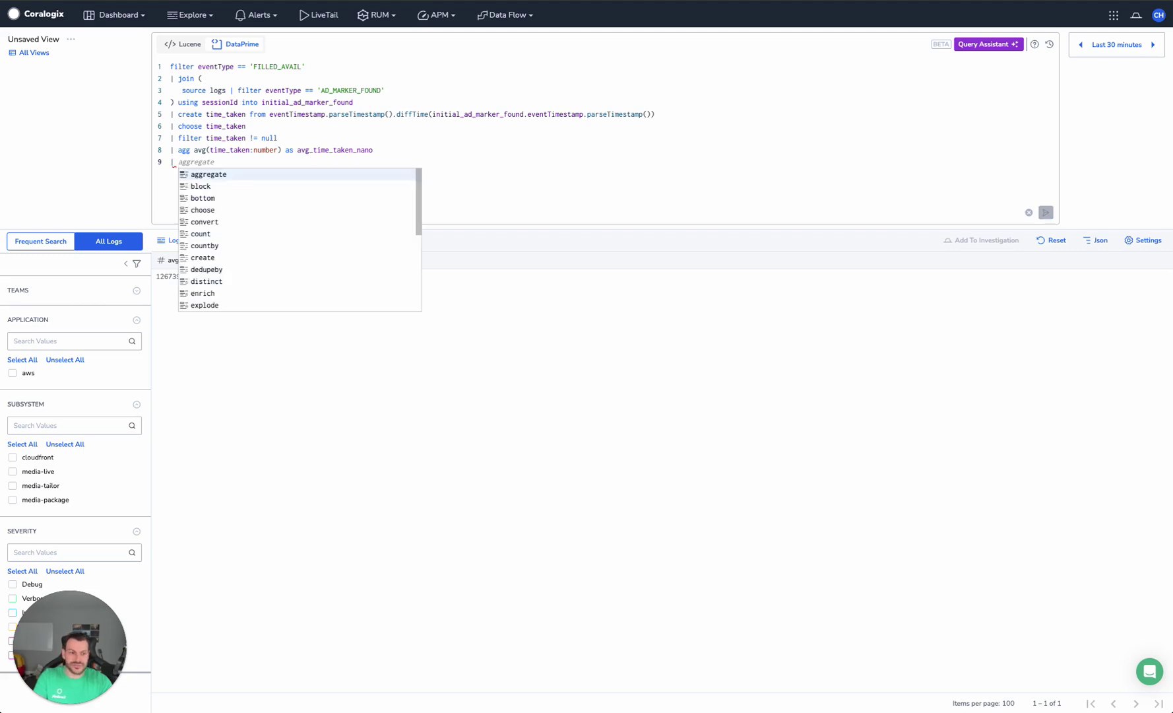
{"action": "type", "text": "replace "}
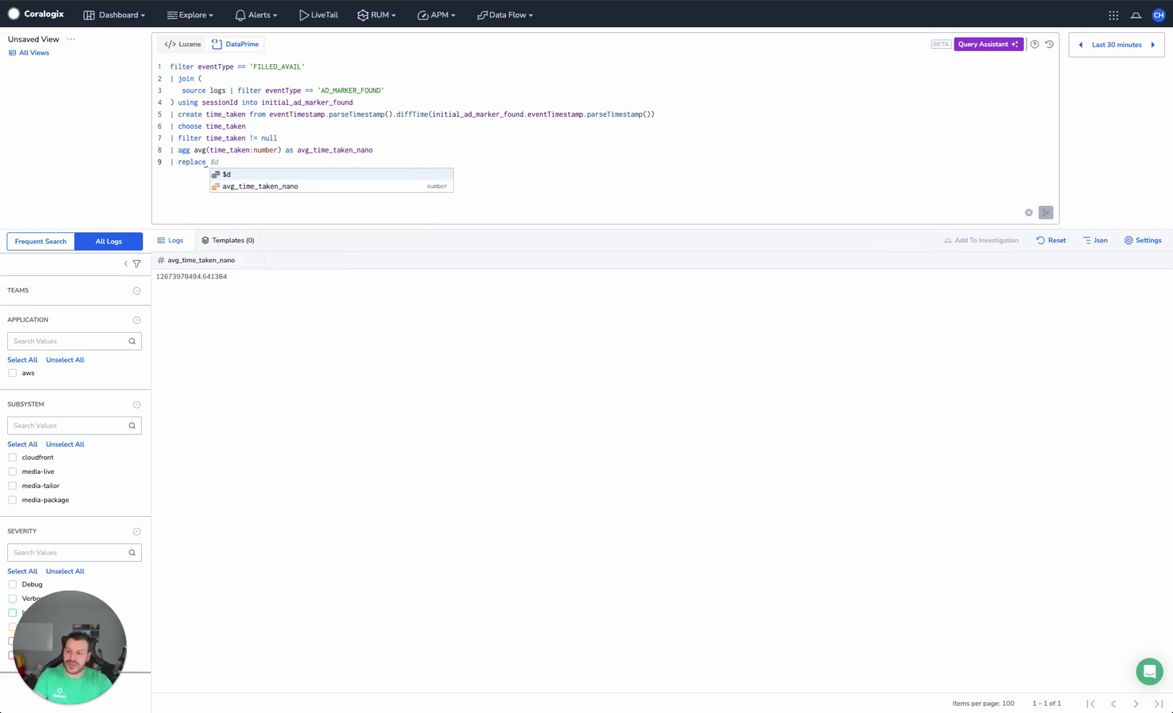
{"action": "type", "text": "avg"}
{"action": "key", "text": "Tab"}
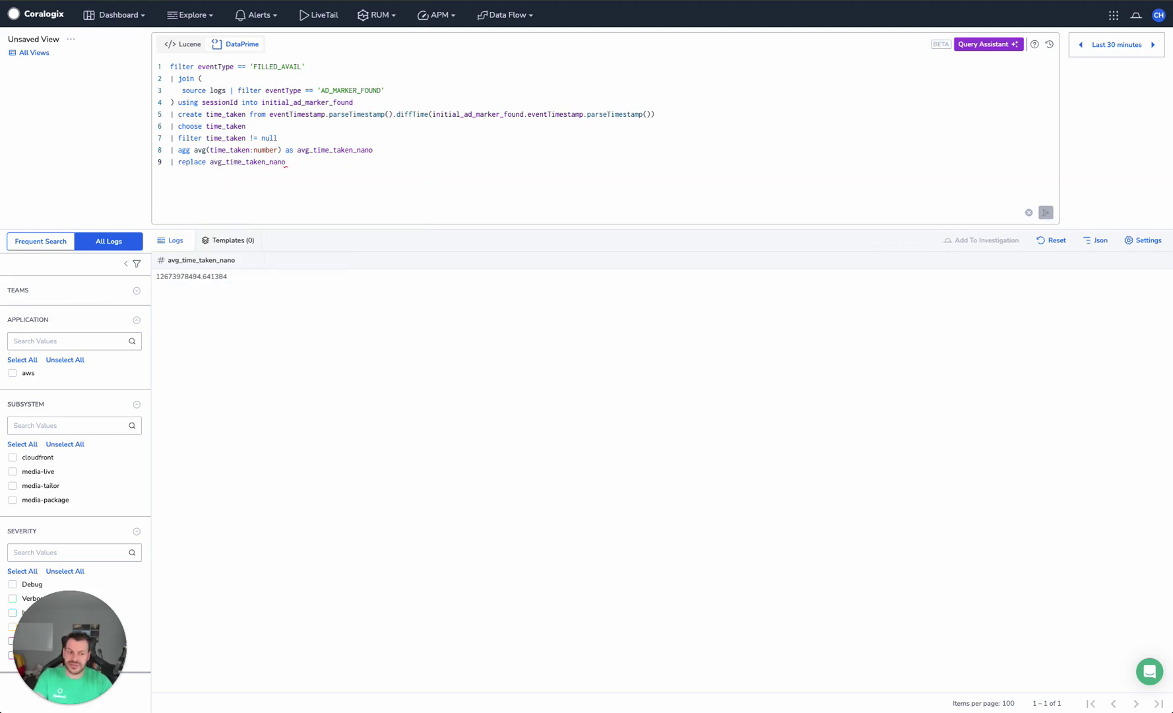
{"action": "type", "text": "with a"}
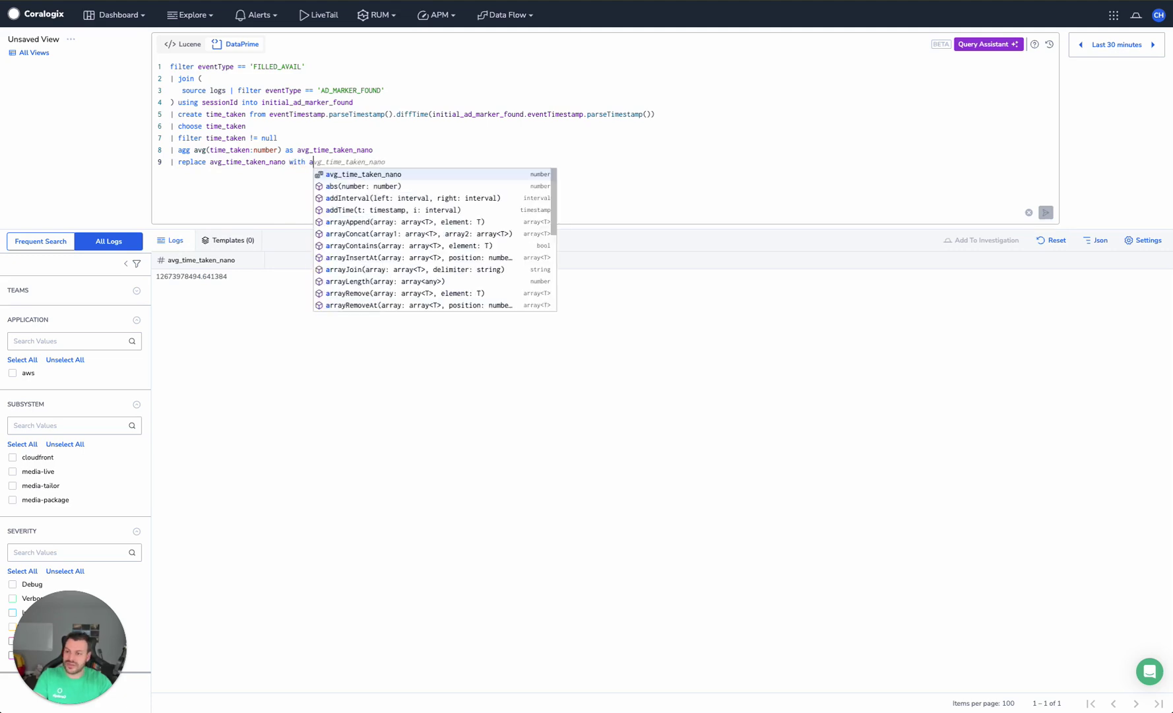
{"action": "key", "text": "Tab"}
{"action": "type", "text": ".to"}
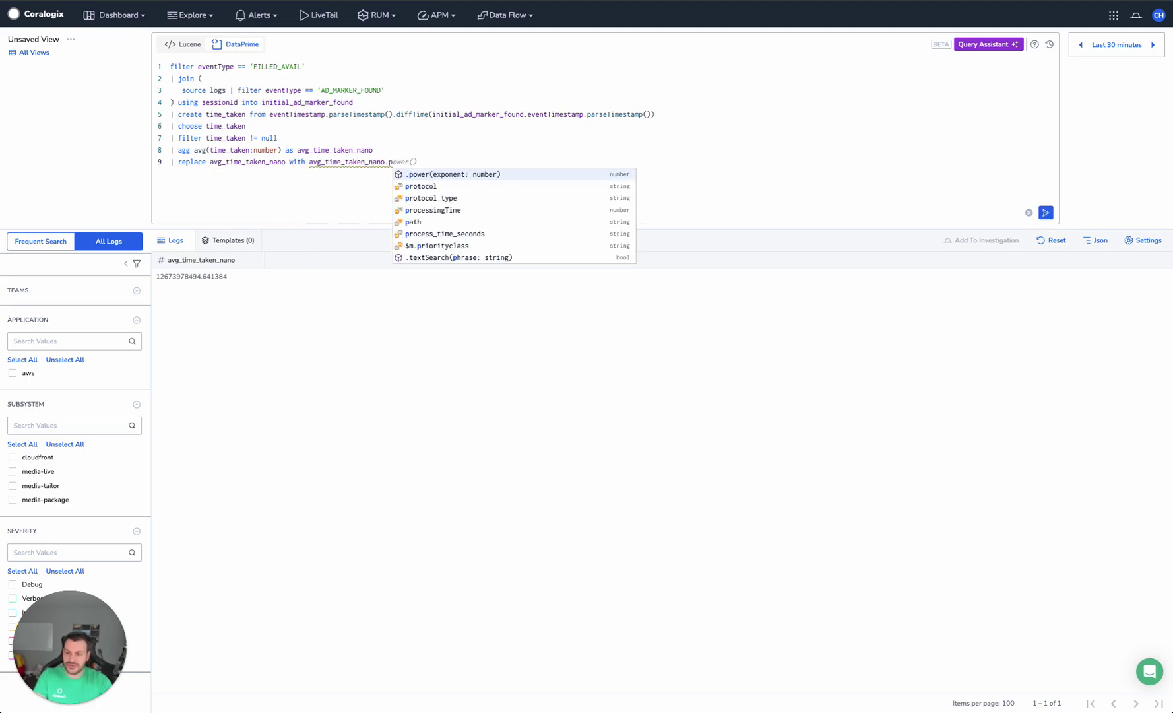
{"action": "key", "text": "Down"}
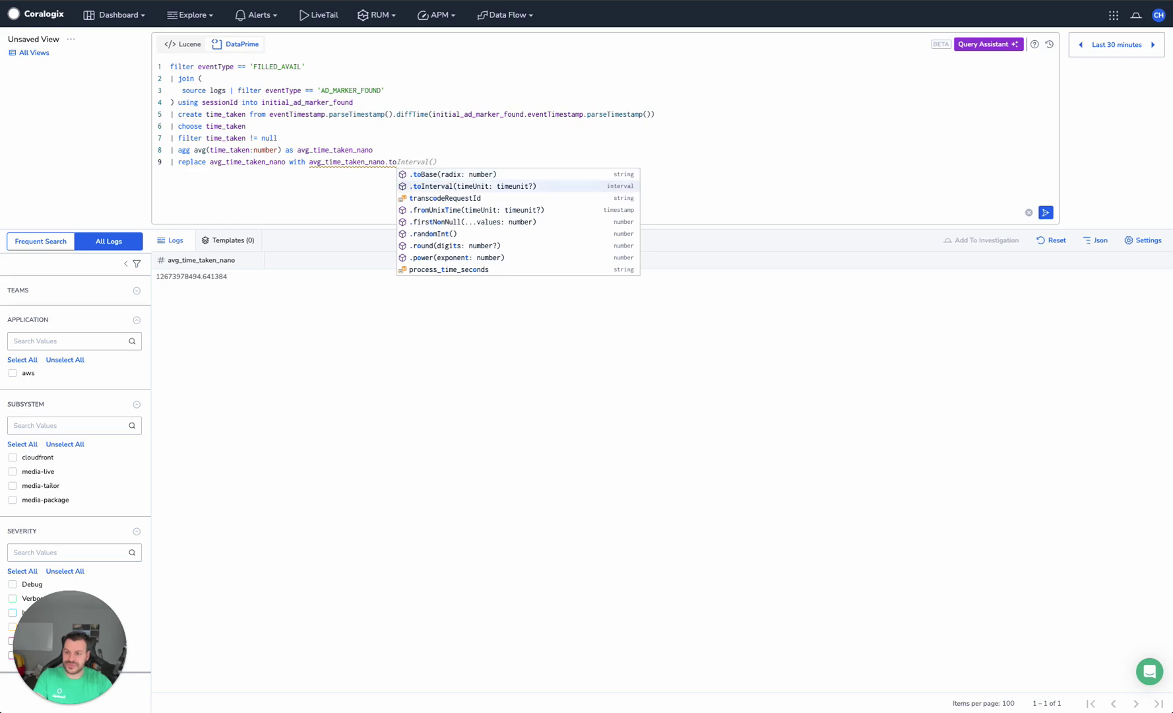
{"action": "key", "text": "Tab"}
{"action": "type", "text": "'nano')"}
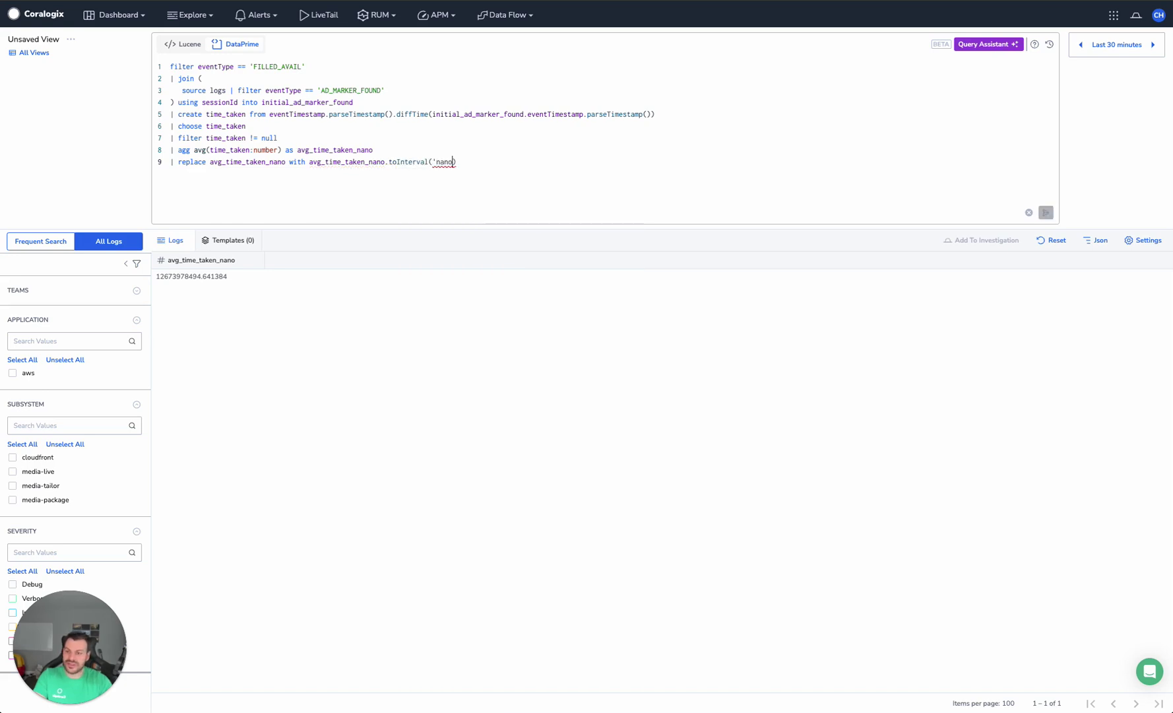
{"action": "key", "text": "ctrl+Return"}
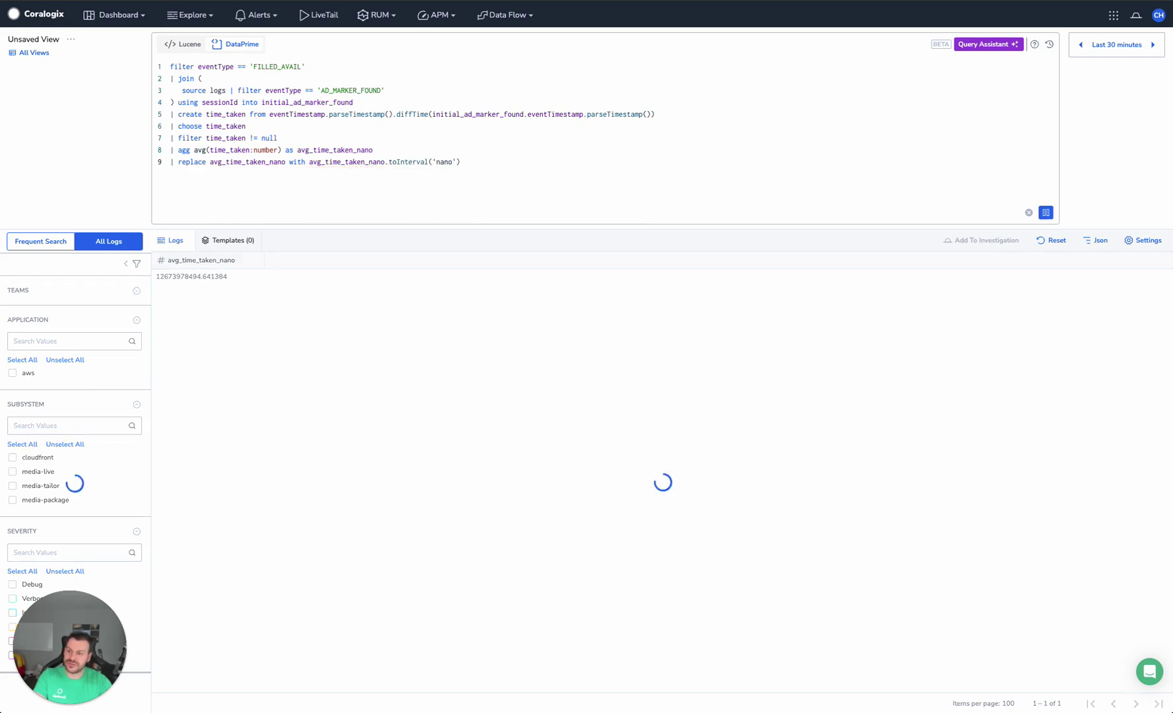